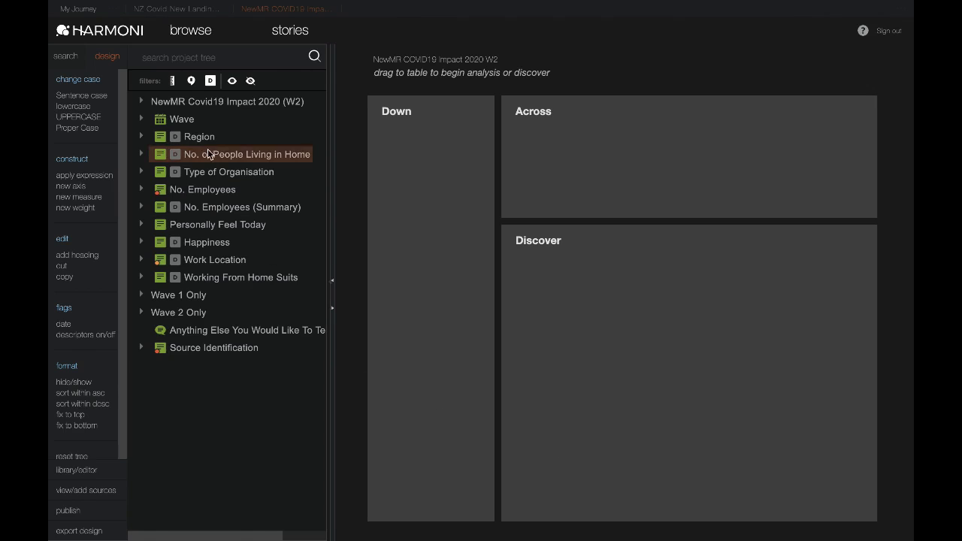
- Build a table of Region down by Wave across, showing Happiness percentages filtered by Happiness: Happy
drag(207, 141, 449, 302)
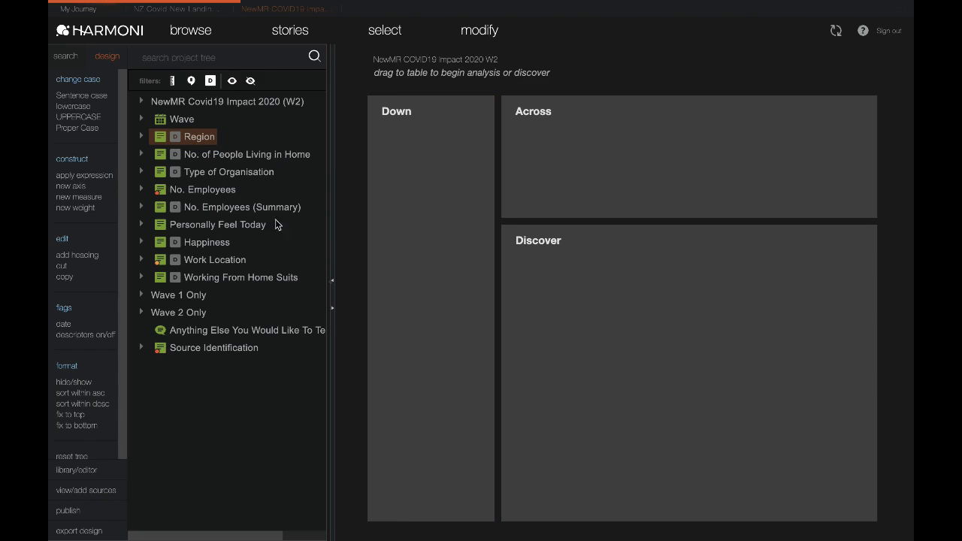
drag(179, 117, 631, 169)
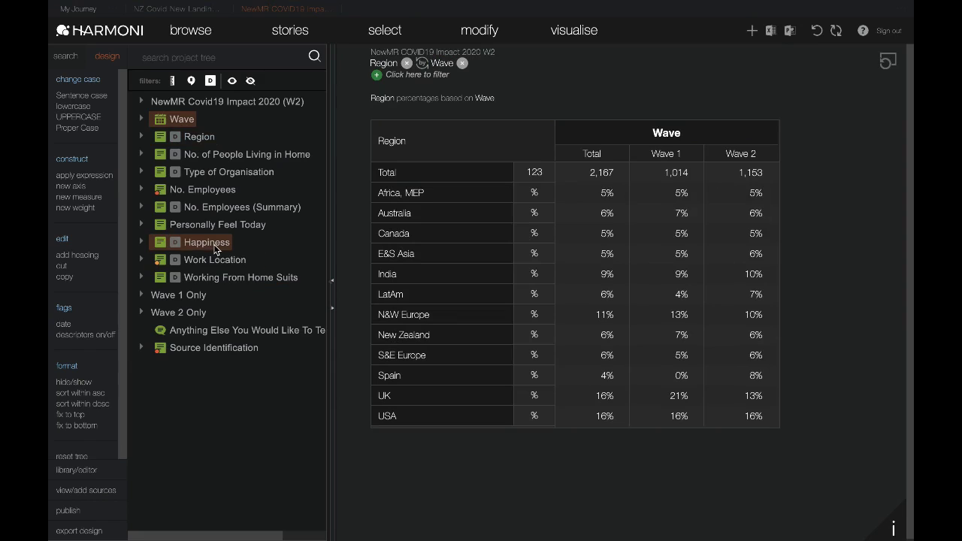
drag(207, 242, 576, 447)
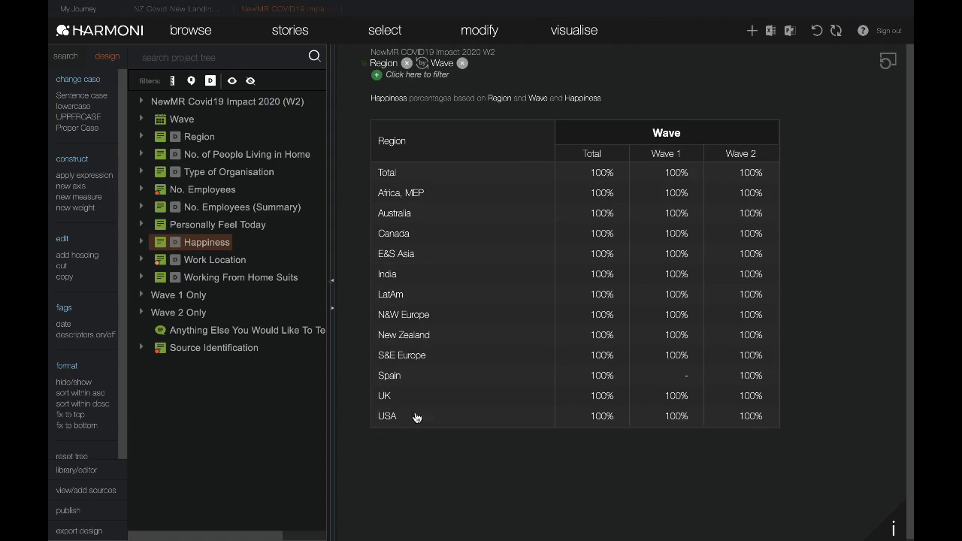
drag(216, 245, 582, 275)
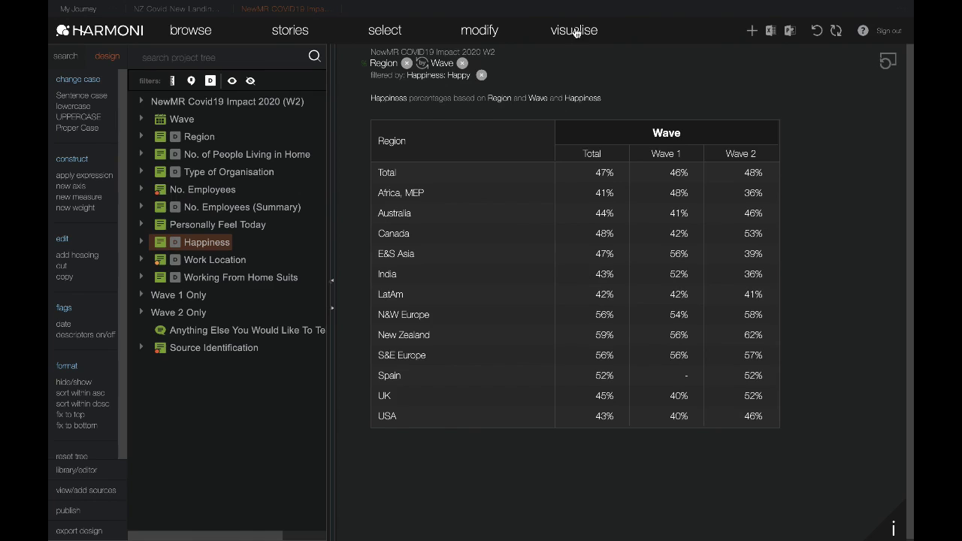
- Turn on significance testing for the Region by Wave table
click(481, 32)
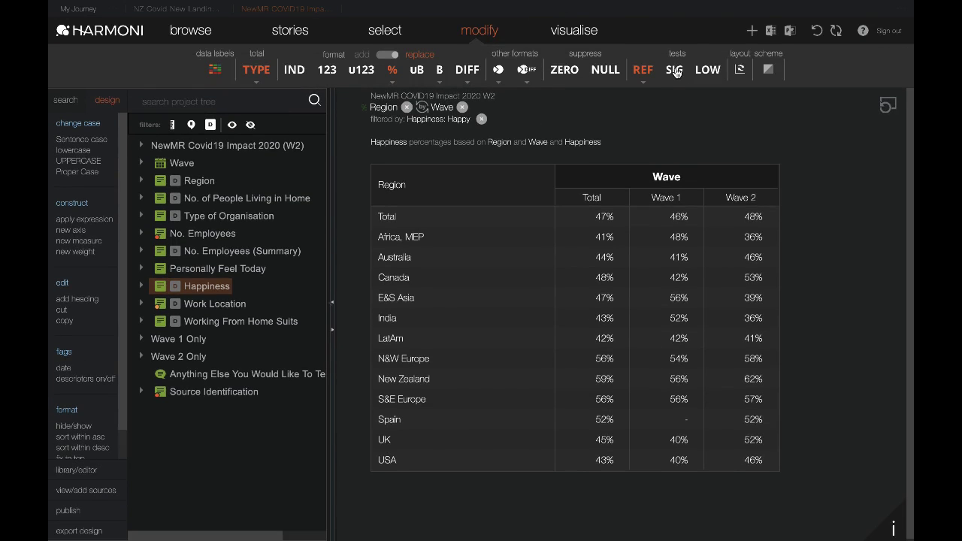
click(675, 70)
- Try adding the percentage-point difference format alongside the percentages in the Wave 2 column, and remove it again
click(747, 203)
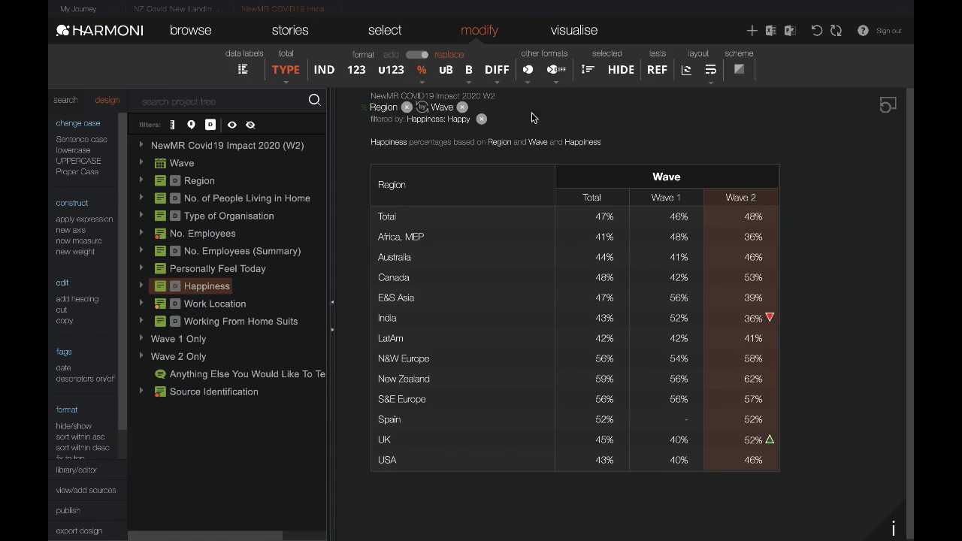
click(417, 56)
click(502, 70)
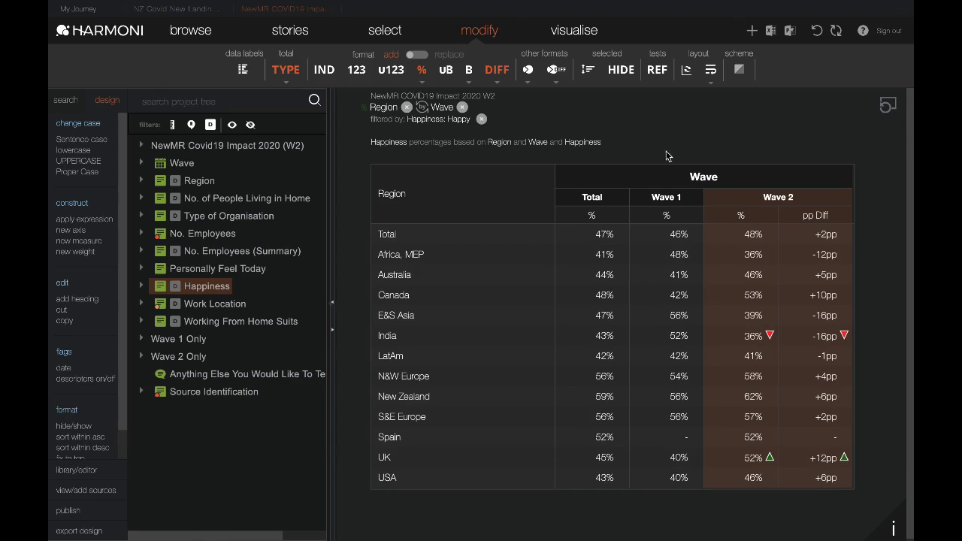
click(498, 72)
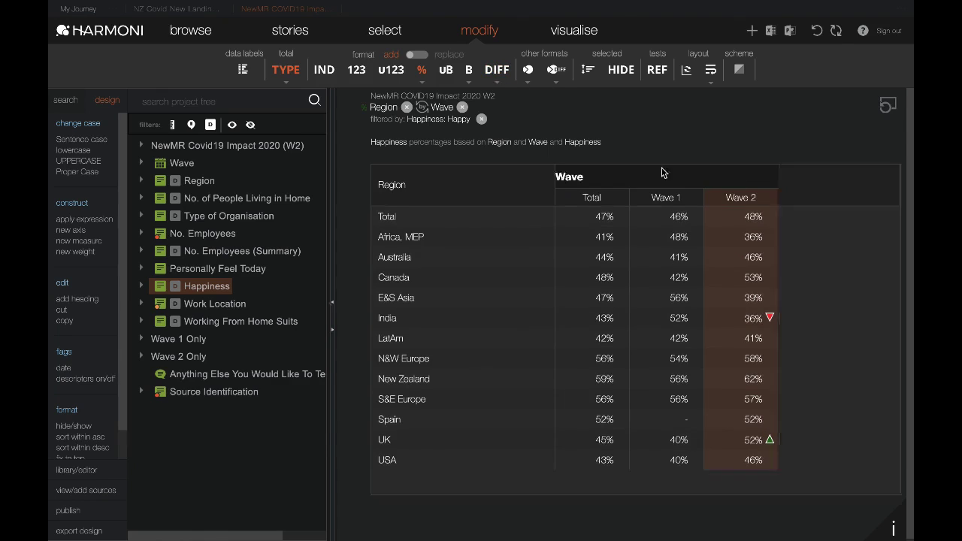
click(741, 201)
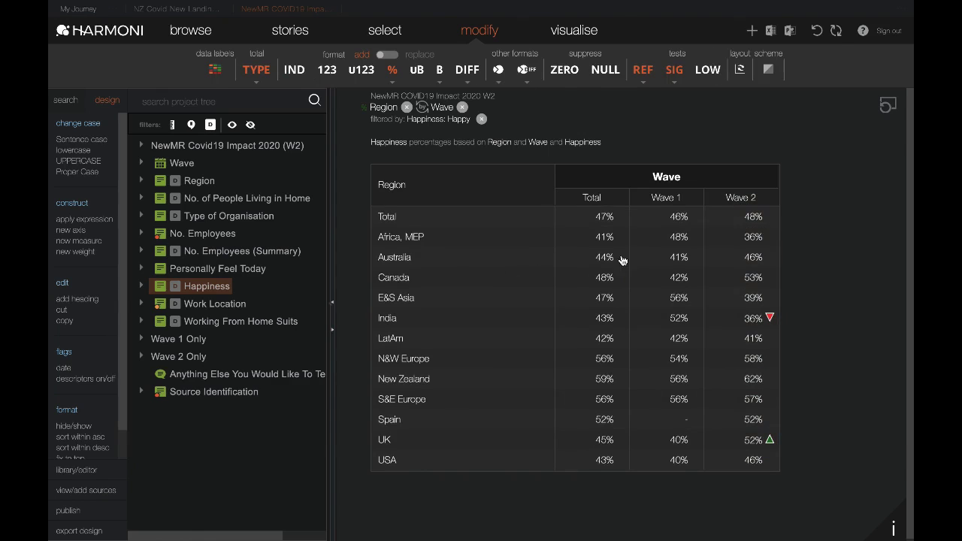
- Sort the regions by their Wave 2 percentages in descending order
click(741, 200)
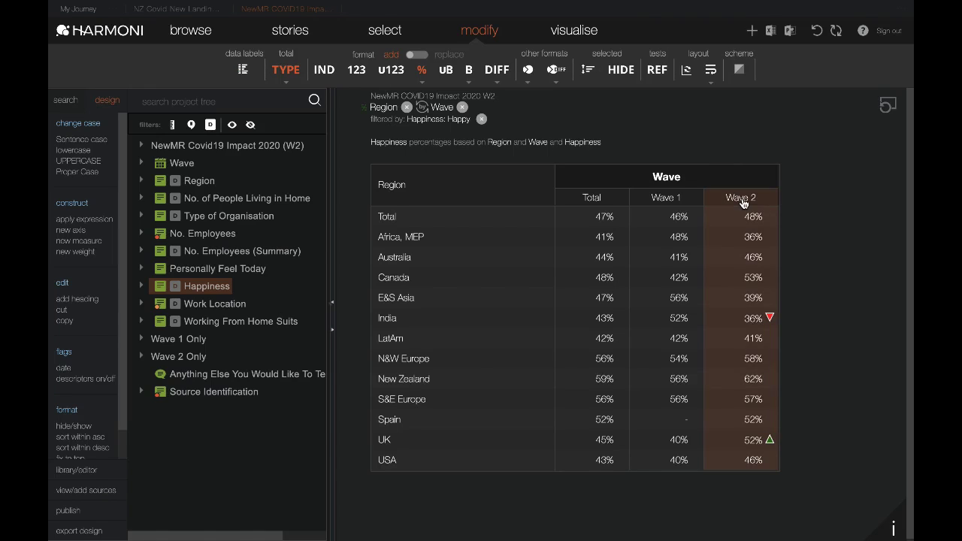
click(586, 72)
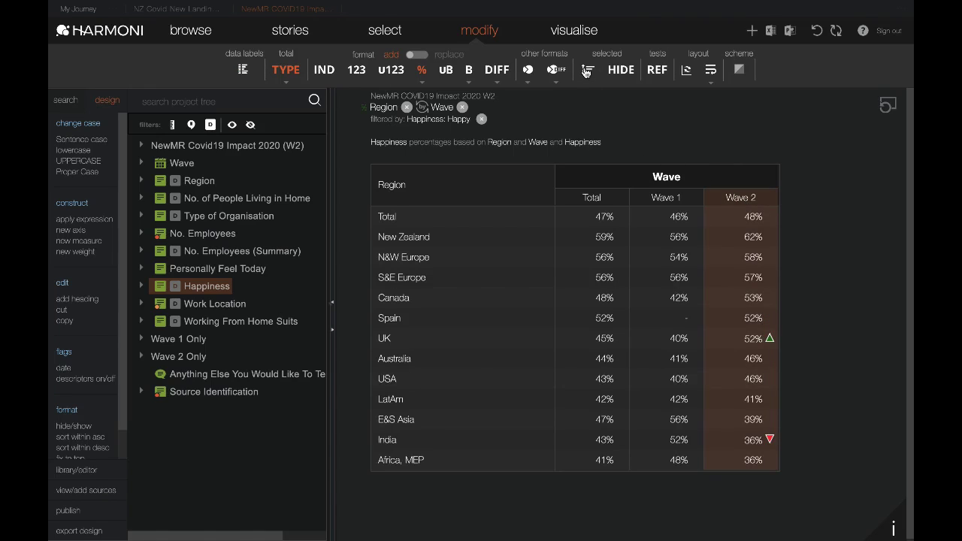
click(736, 201)
- Run the descriptors analysis on the New Zealand row to profile that region against the total
click(419, 237)
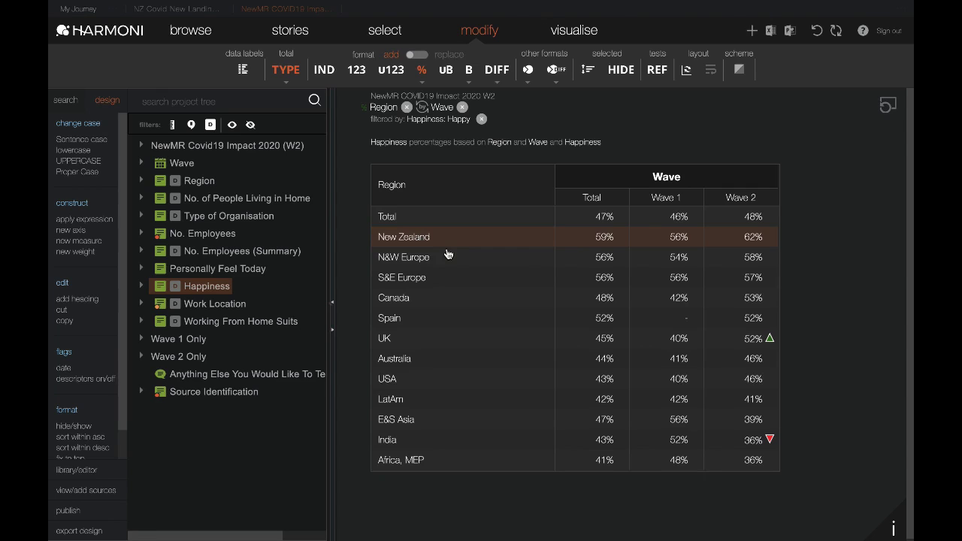
click(242, 69)
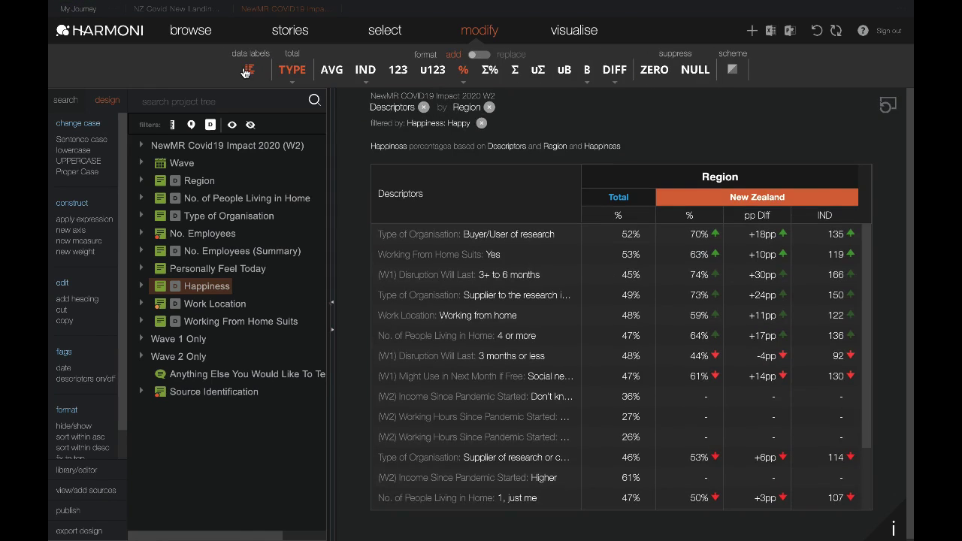
- Remove the Happiness: Happy filter from the New Zealand descriptors table and change the percentages base to Region
click(481, 123)
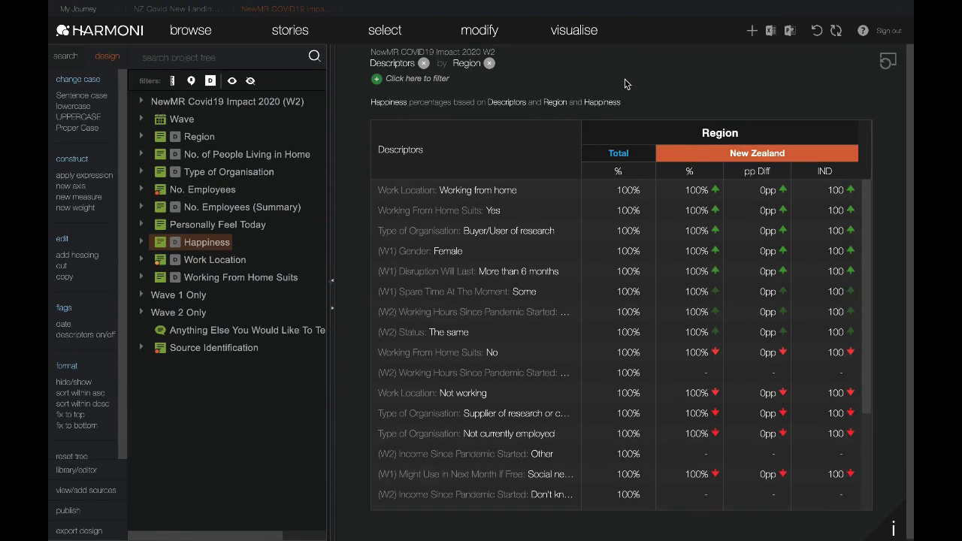
click(516, 103)
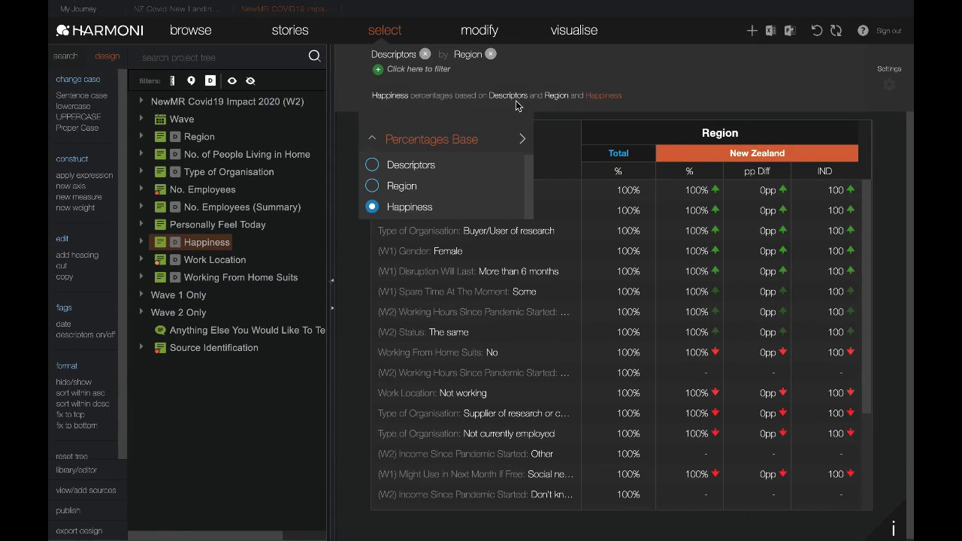
click(376, 188)
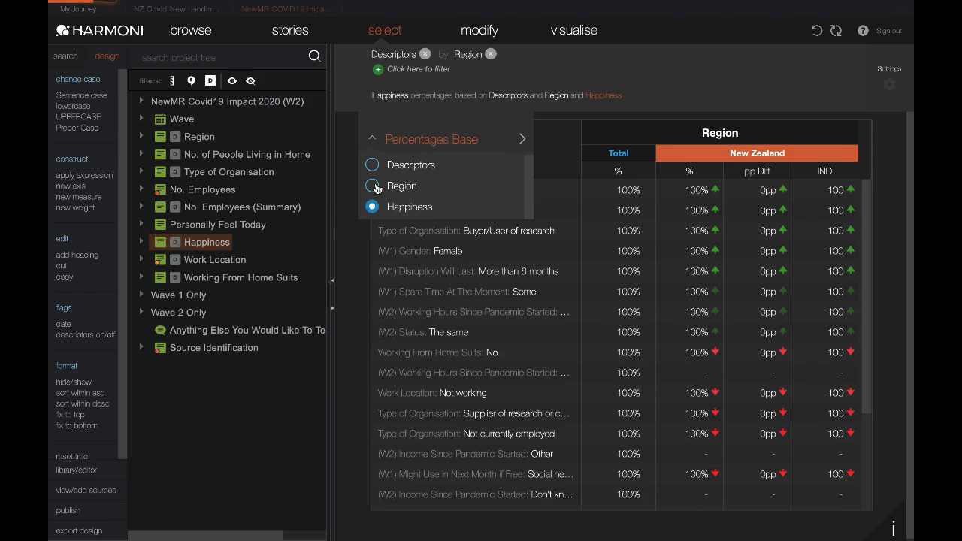
- Set the total type of the descriptors table to Total (qualified) to exclude missing values
click(480, 33)
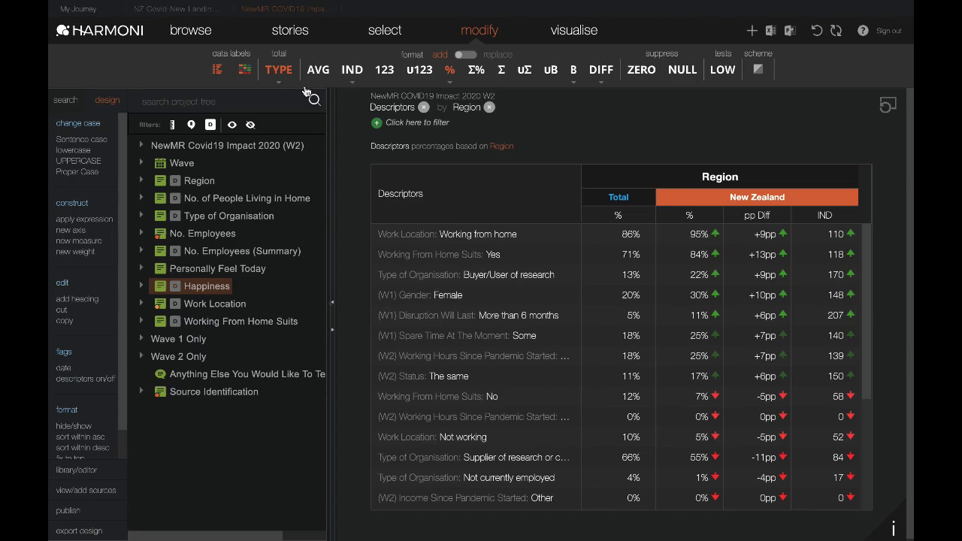
click(279, 82)
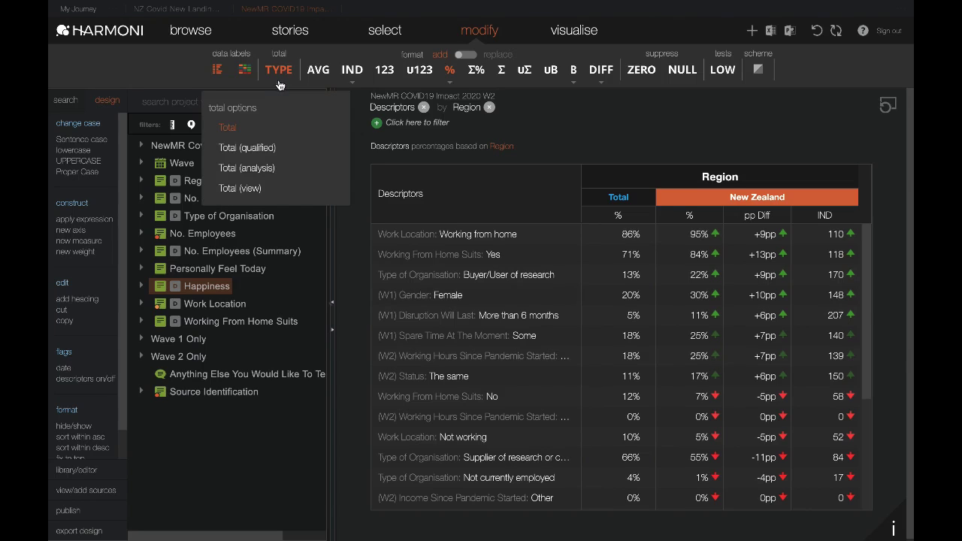
click(250, 153)
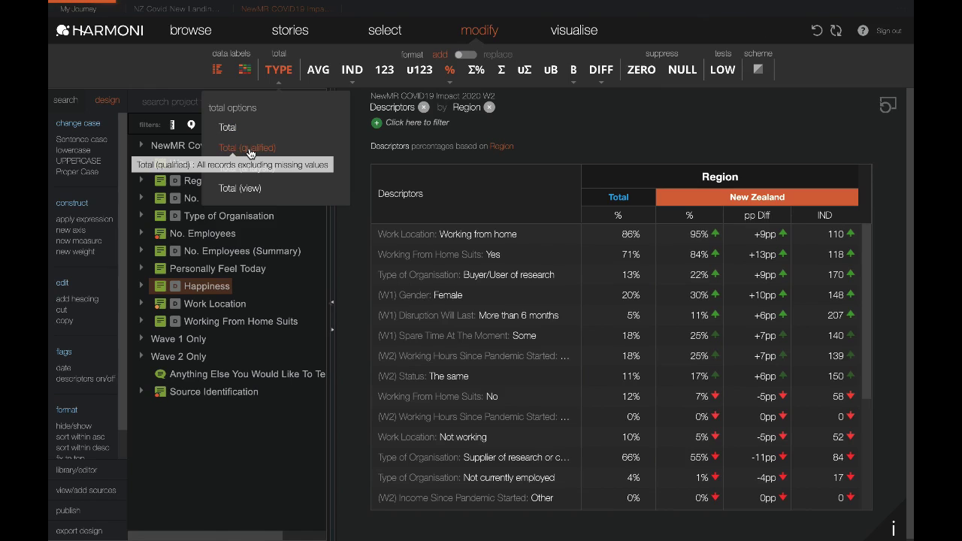
click(275, 84)
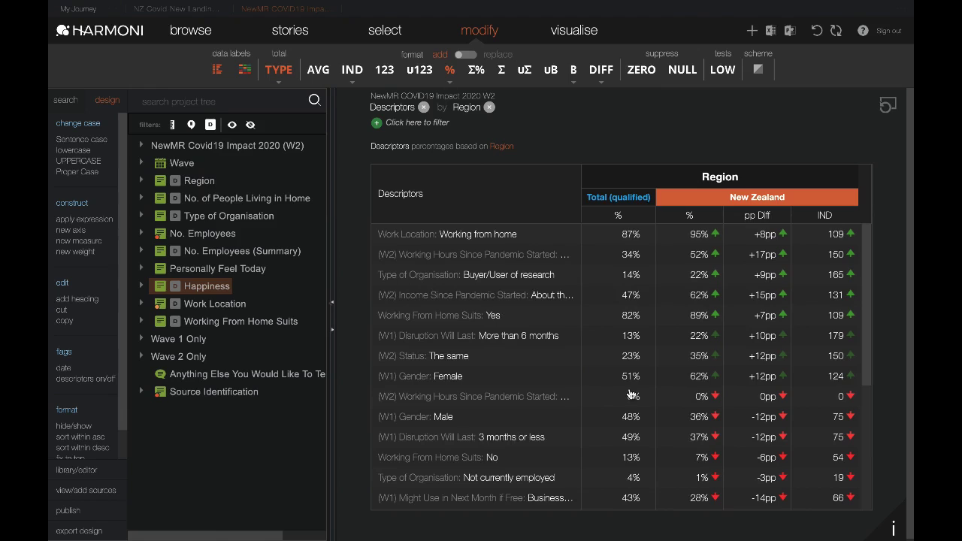
- Collapse the project tree and widen the Descriptors column to fit its full row labels
click(332, 303)
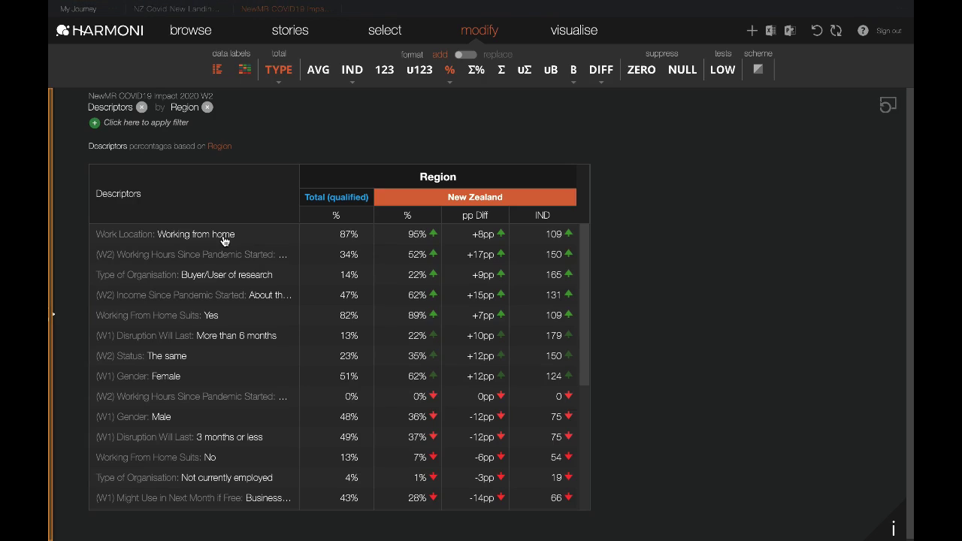
double_click(298, 199)
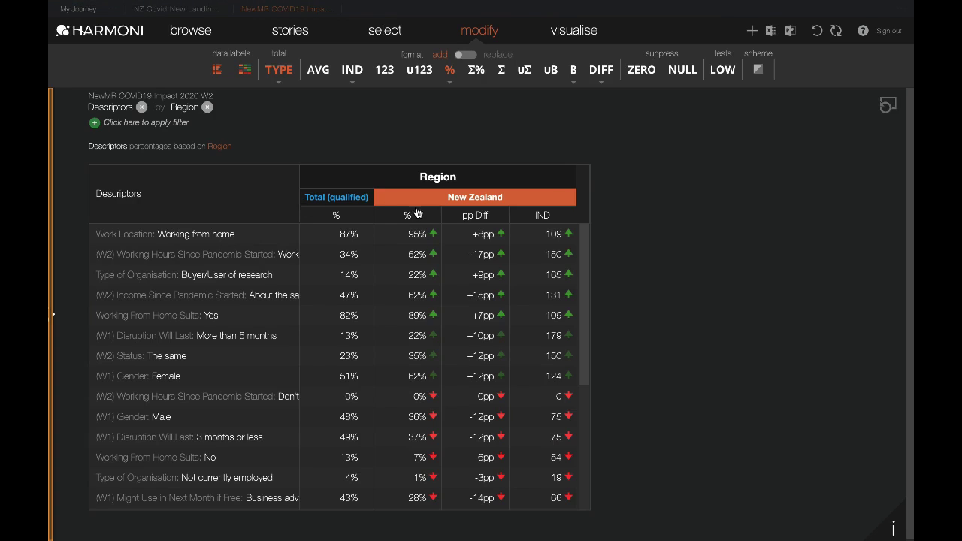
click(150, 238)
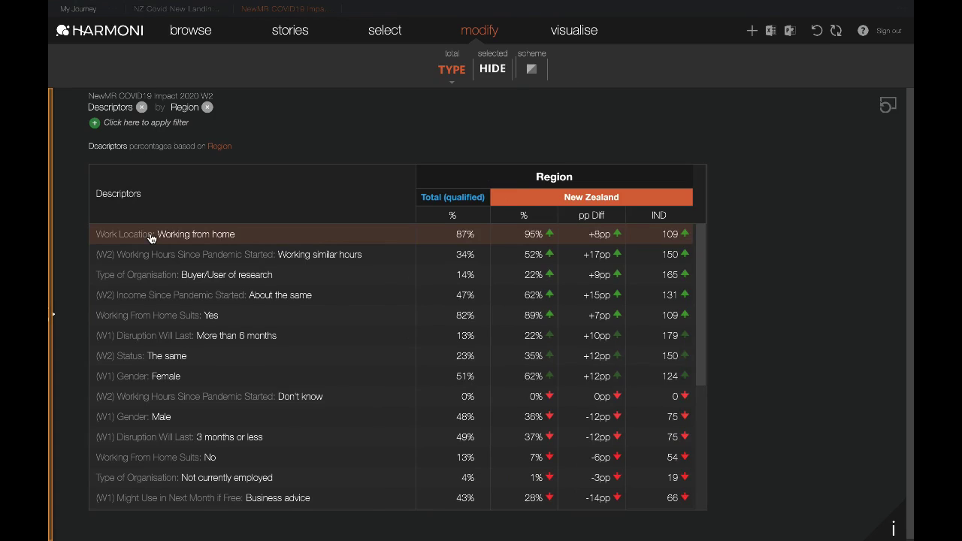
click(158, 258)
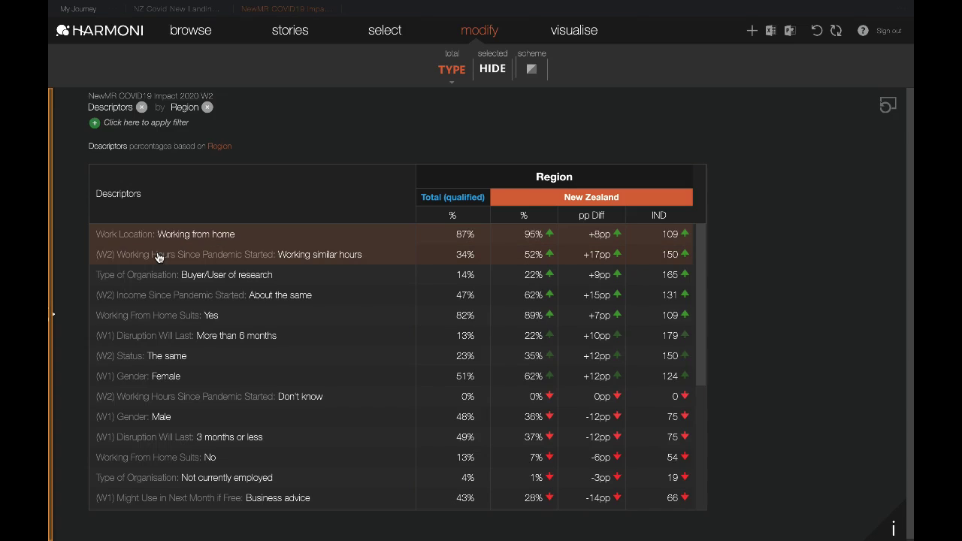
click(184, 300)
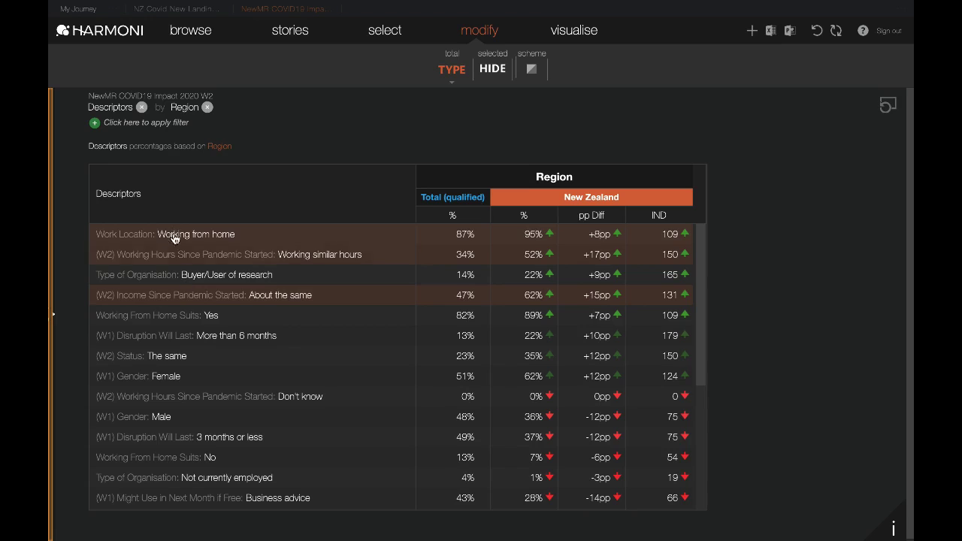
key(Escape)
click(181, 197)
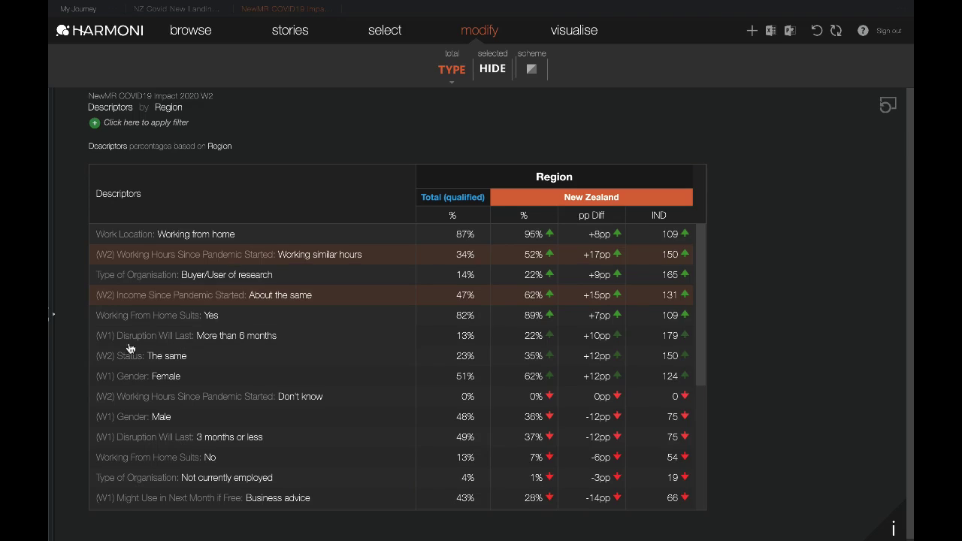
- Reopen the project tree, and add all Region items from Africa, MEP to USA as columns of the descriptors table
click(52, 318)
click(52, 318)
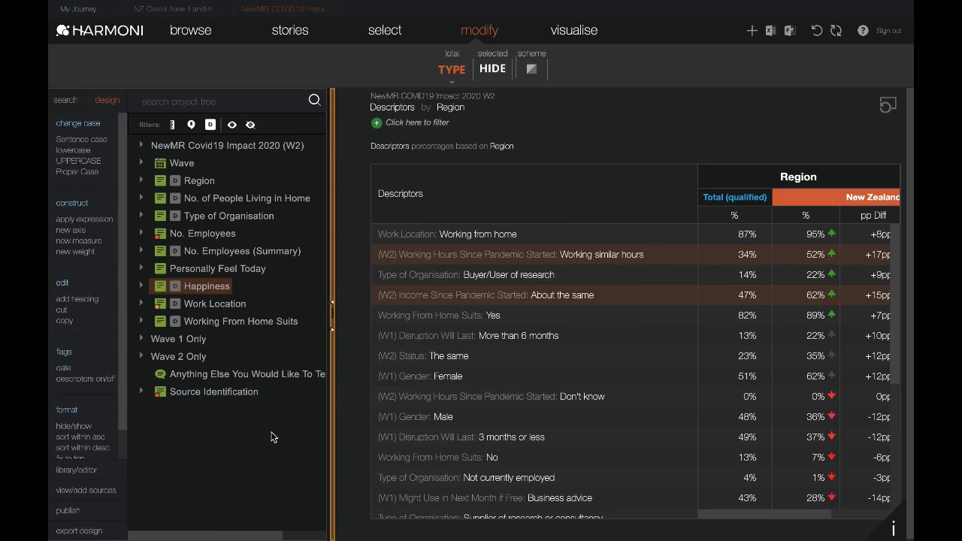
click(570, 300)
click(561, 260)
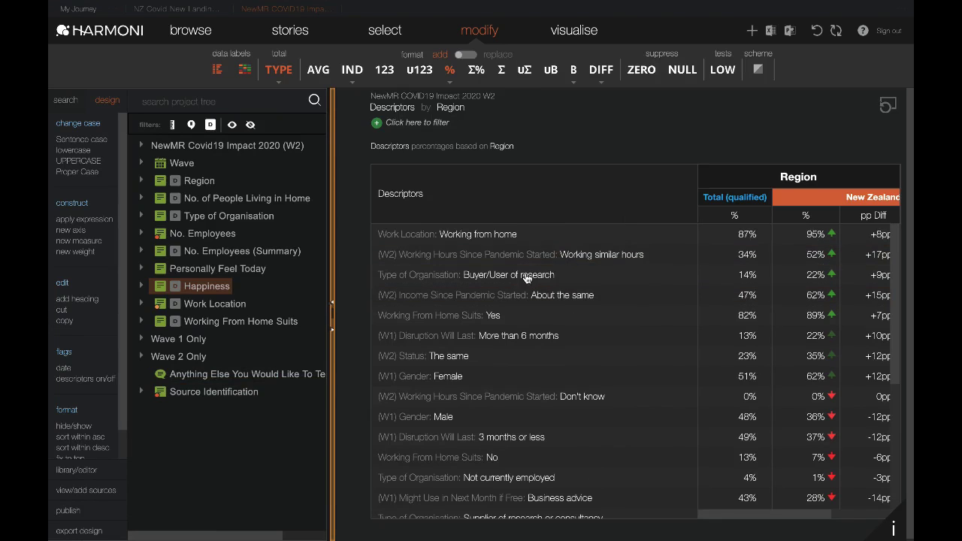
click(141, 180)
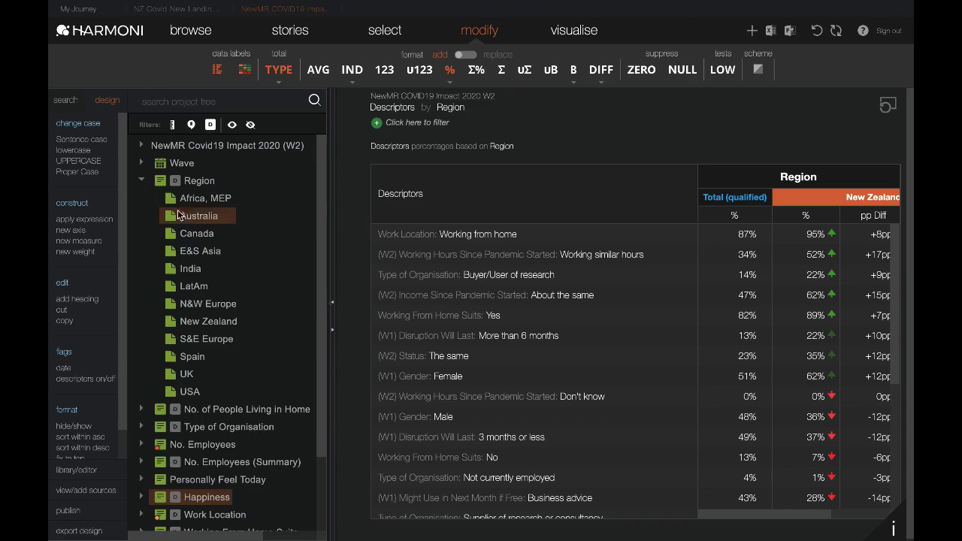
click(196, 197)
shift+click(190, 392)
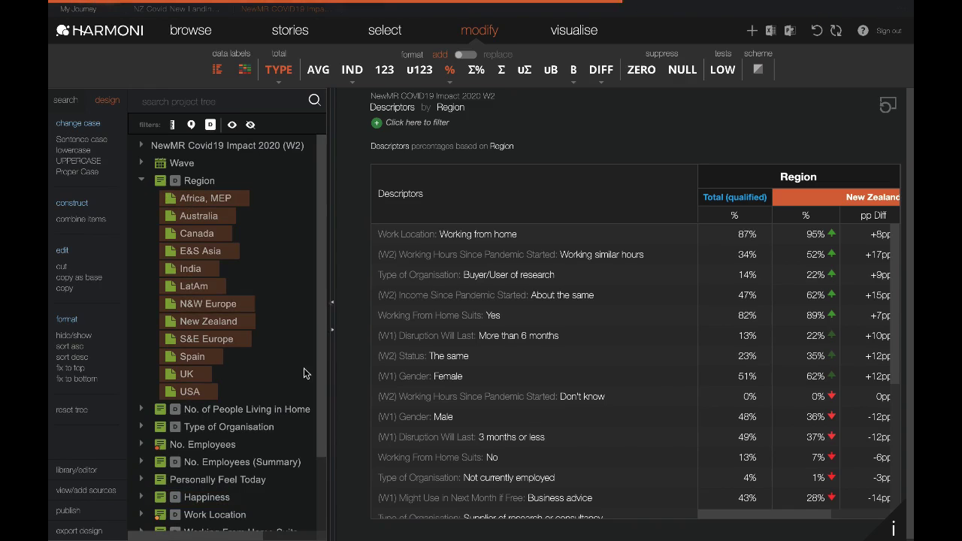
drag(189, 274, 538, 221)
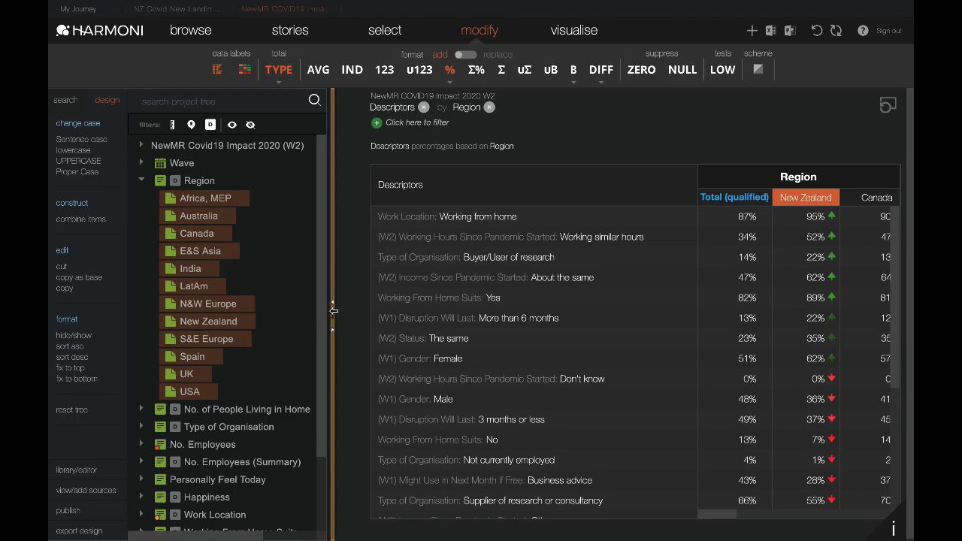
- Collapse the project tree again and narrow the Descriptors column to make room for more region columns
click(333, 302)
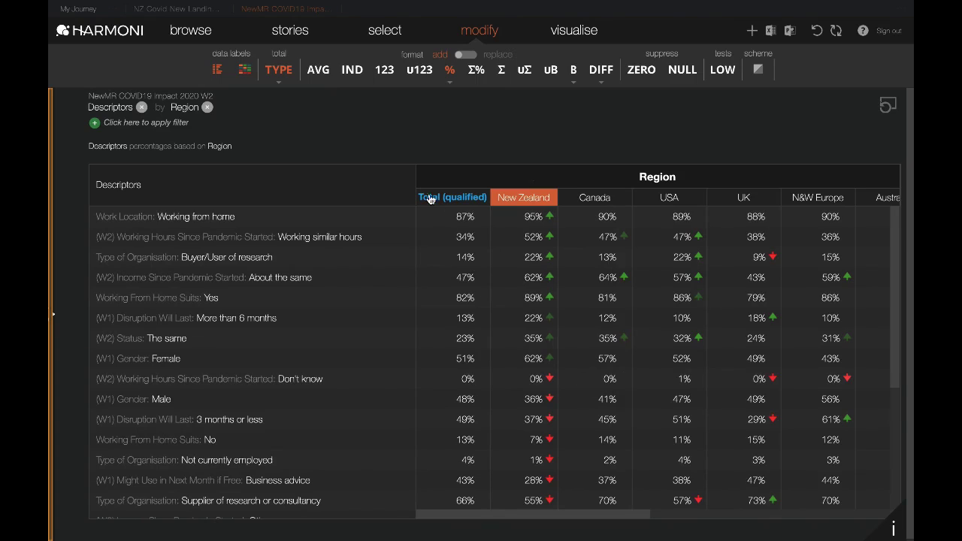
drag(414, 177, 366, 182)
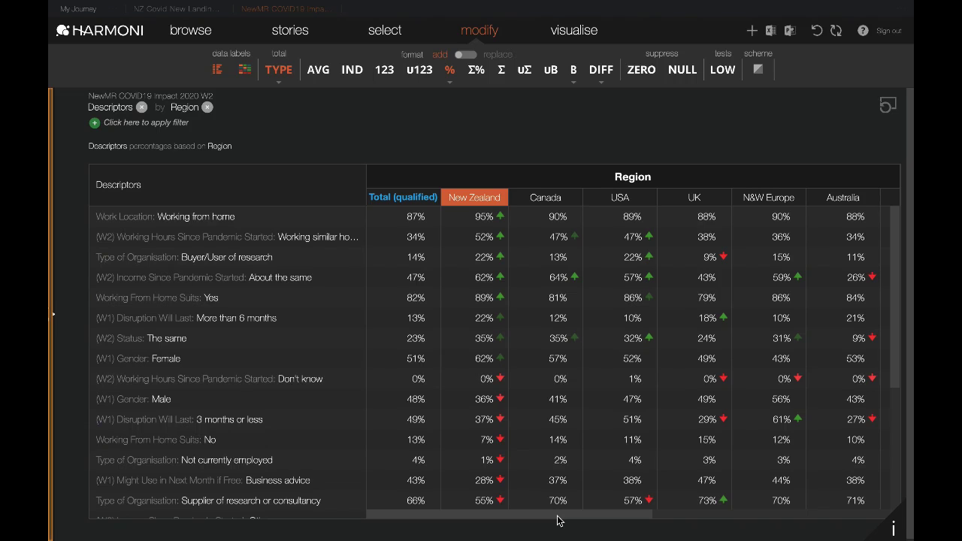
- Make India the target region of the significance tests and add a percentage-point difference to its figures
drag(557, 521, 857, 524)
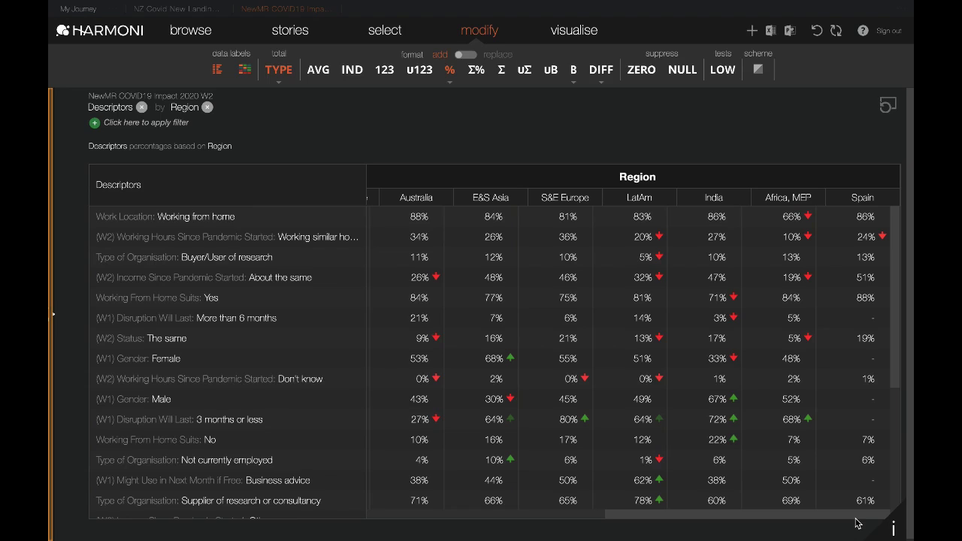
click(712, 200)
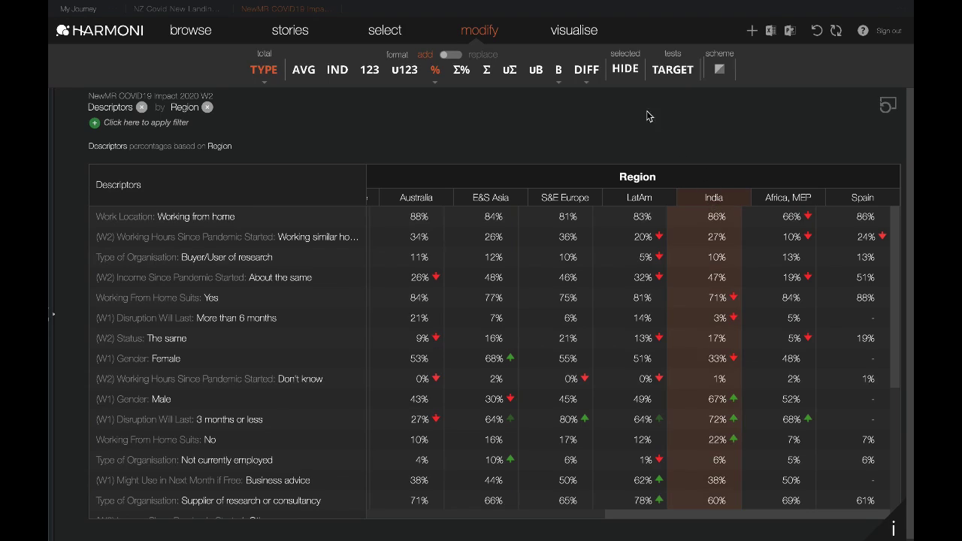
click(673, 70)
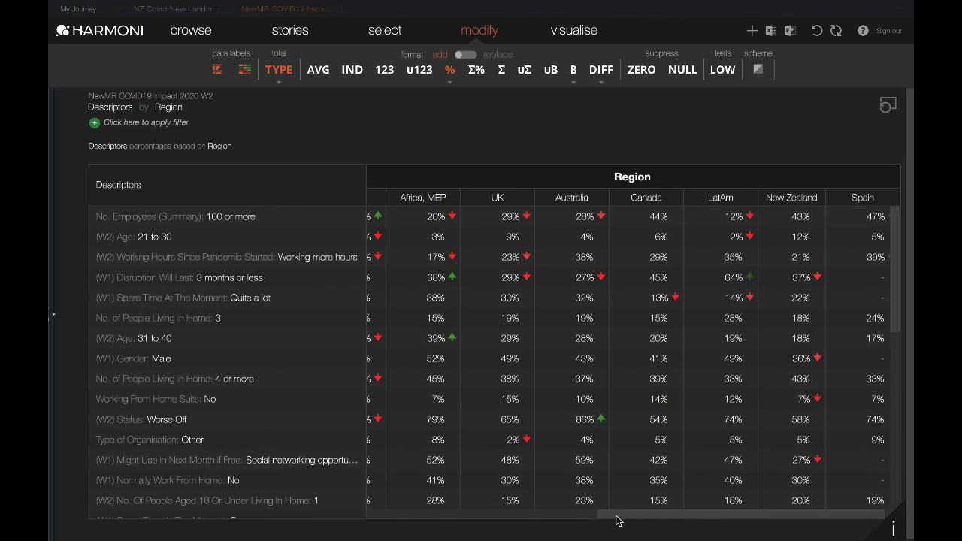
drag(606, 522, 350, 518)
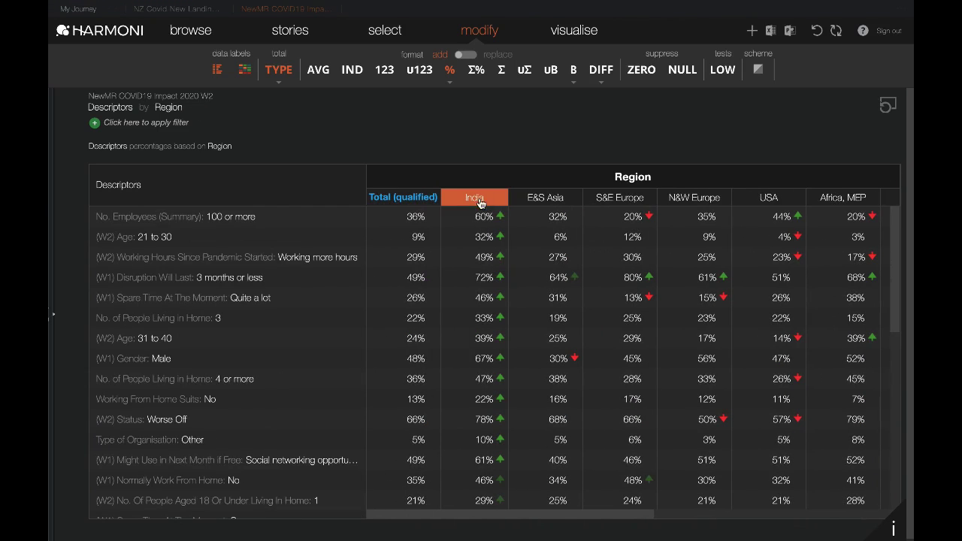
click(476, 200)
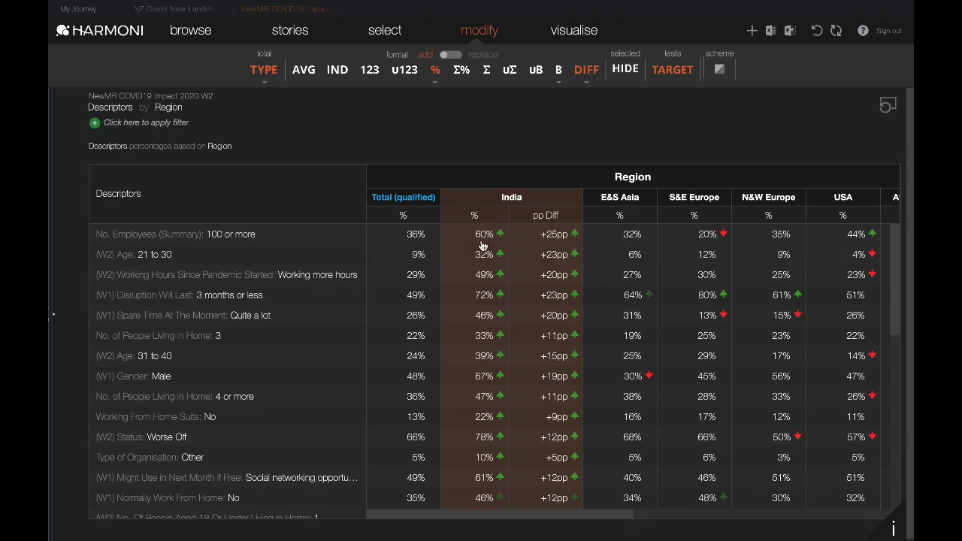
click(493, 199)
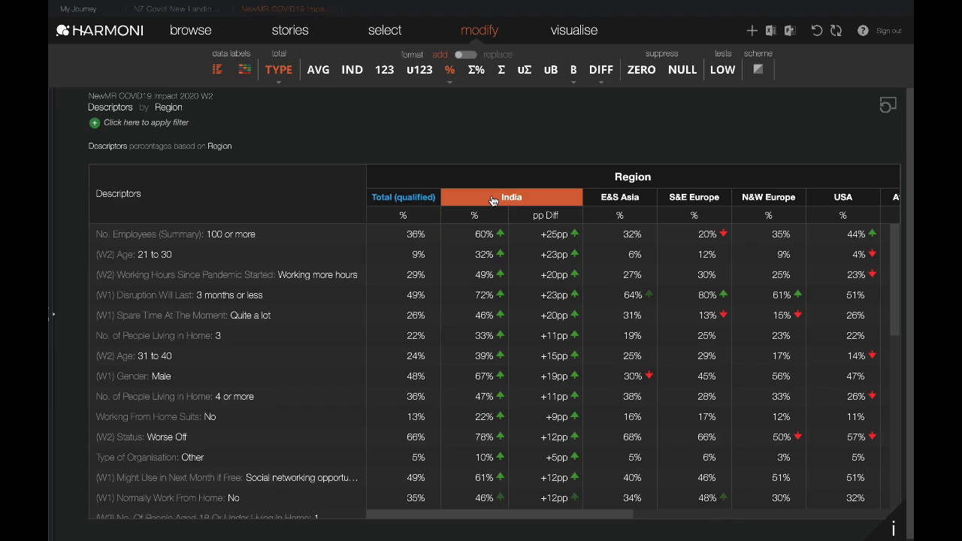
click(250, 238)
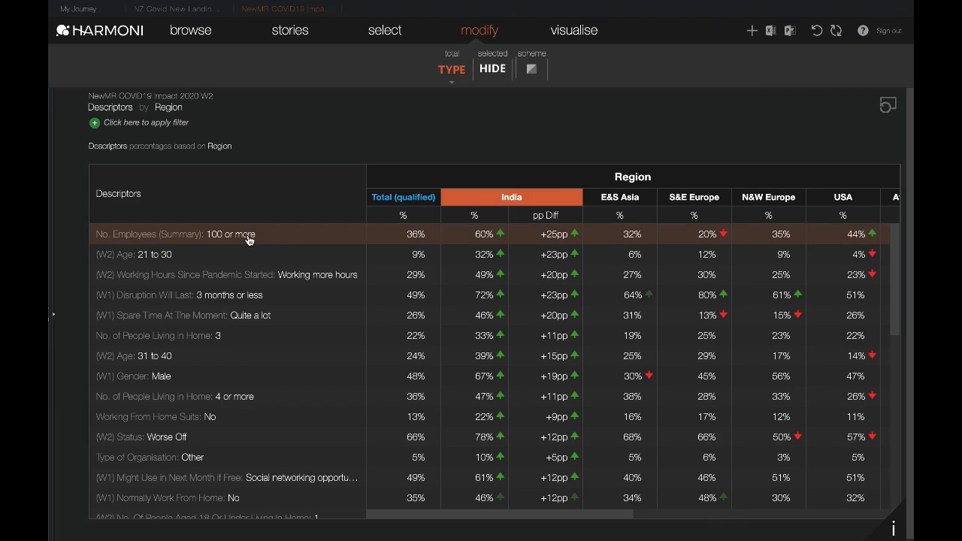
click(246, 277)
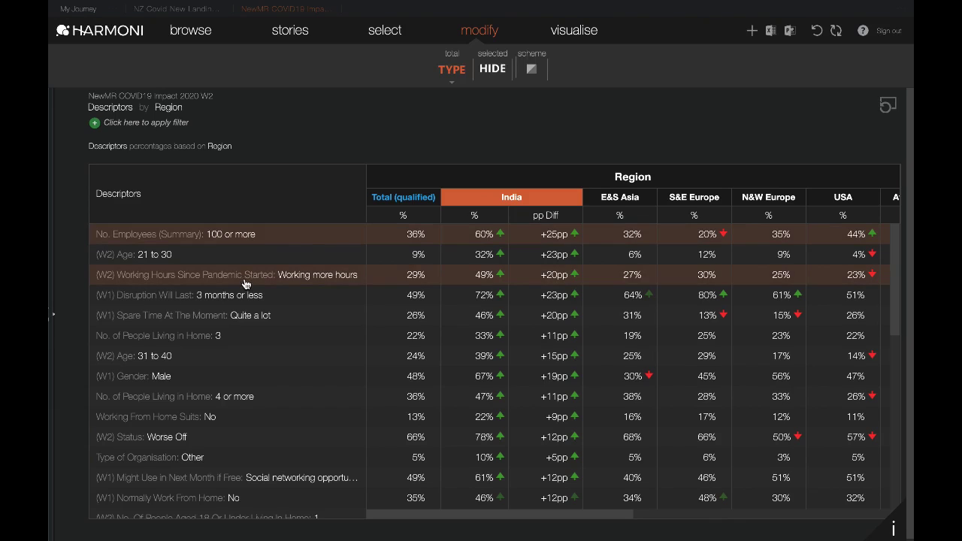
click(231, 298)
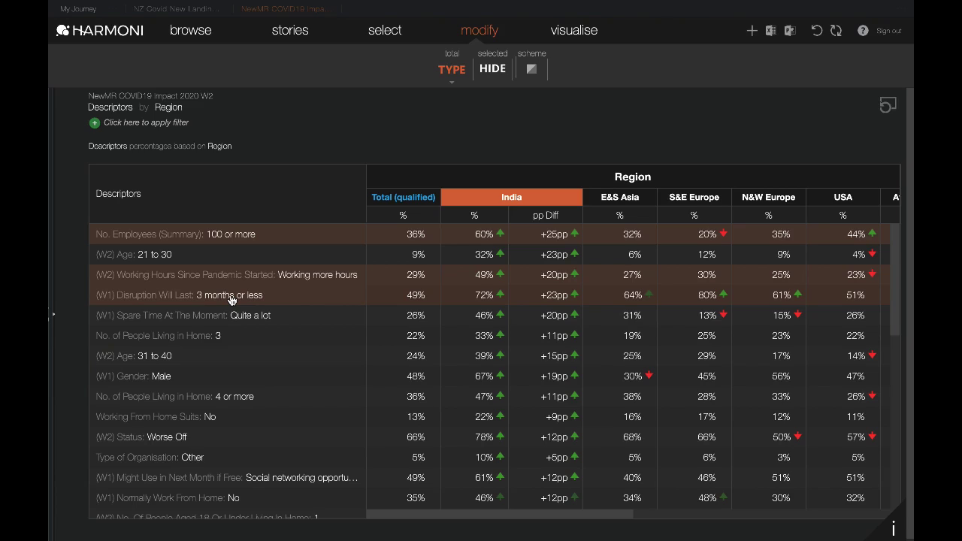
click(244, 296)
click(246, 277)
click(242, 235)
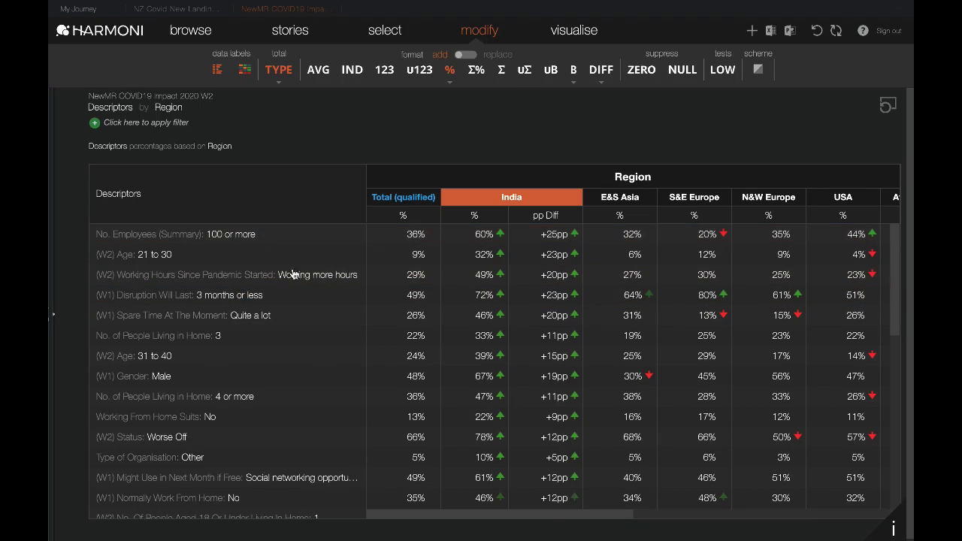
- Make Australia the target region of the significance tests in the descriptors table
drag(548, 517, 862, 517)
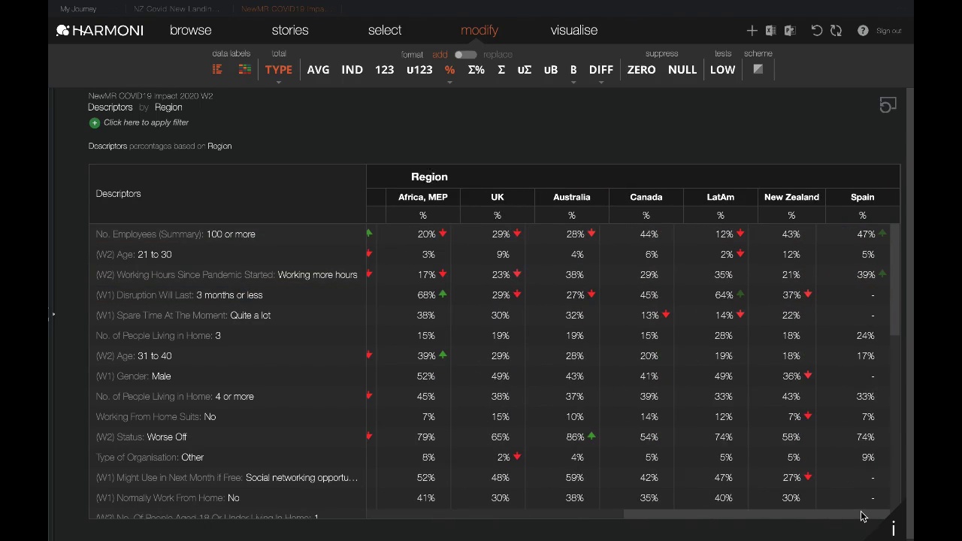
click(578, 200)
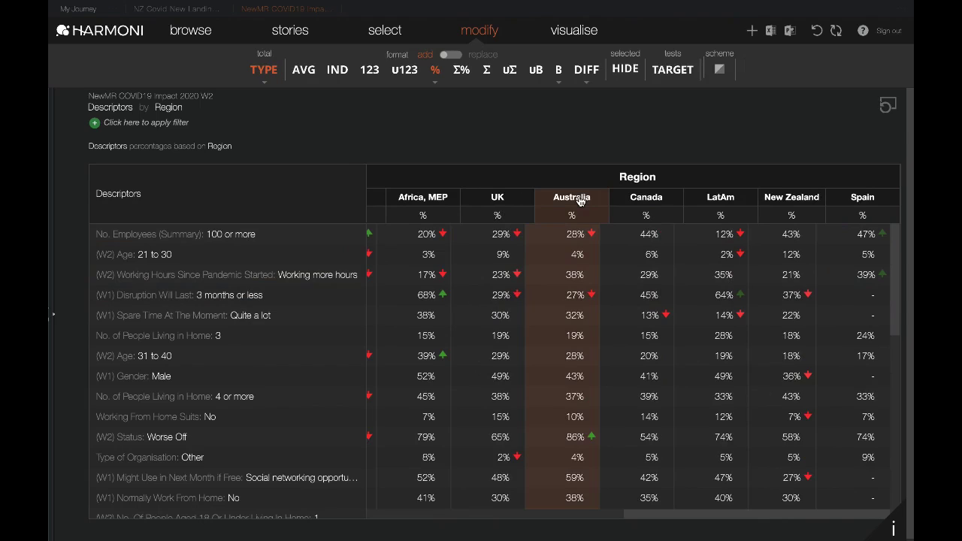
click(524, 228)
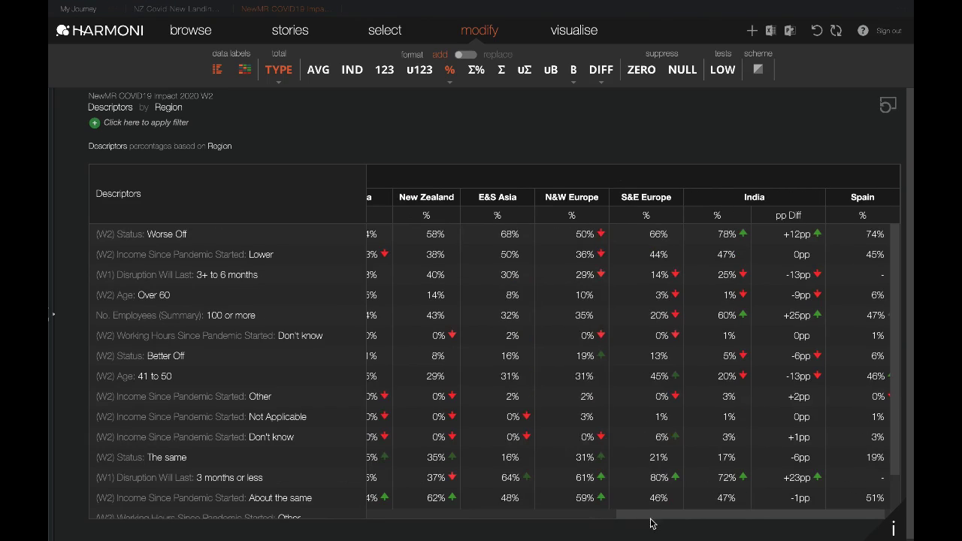
drag(651, 518, 354, 517)
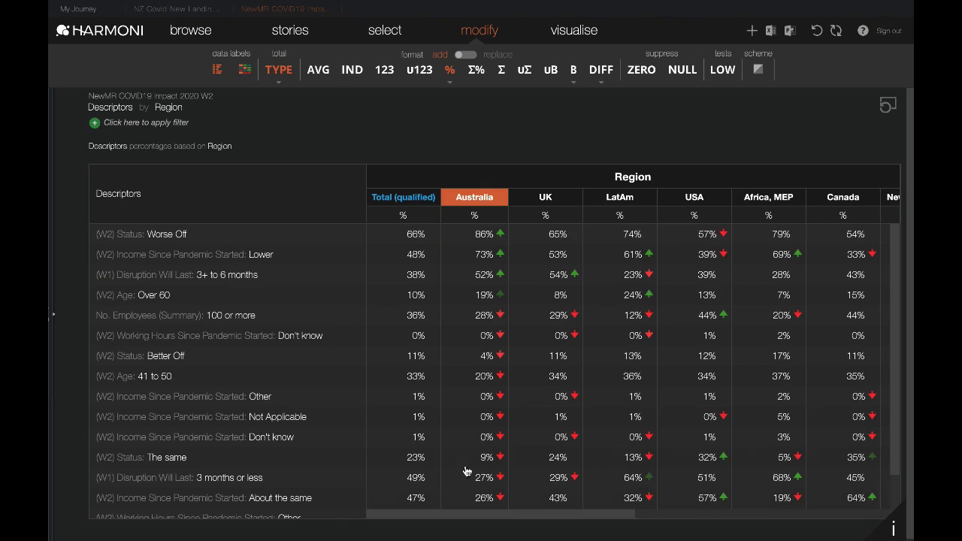
click(194, 239)
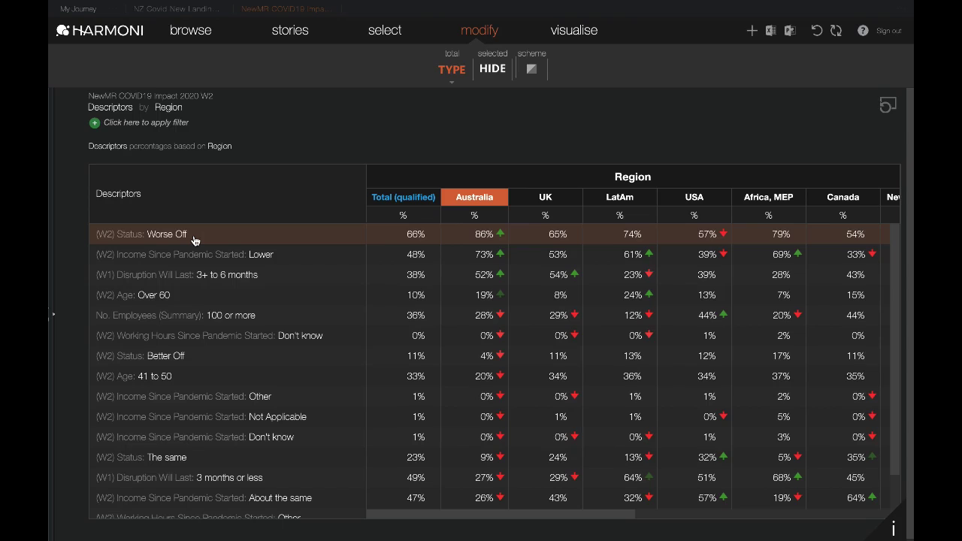
click(194, 259)
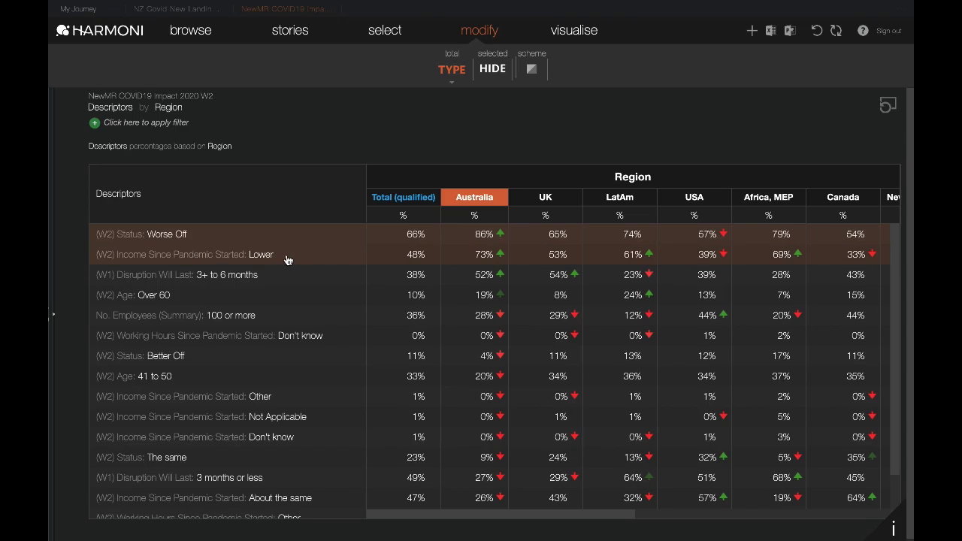
click(285, 259)
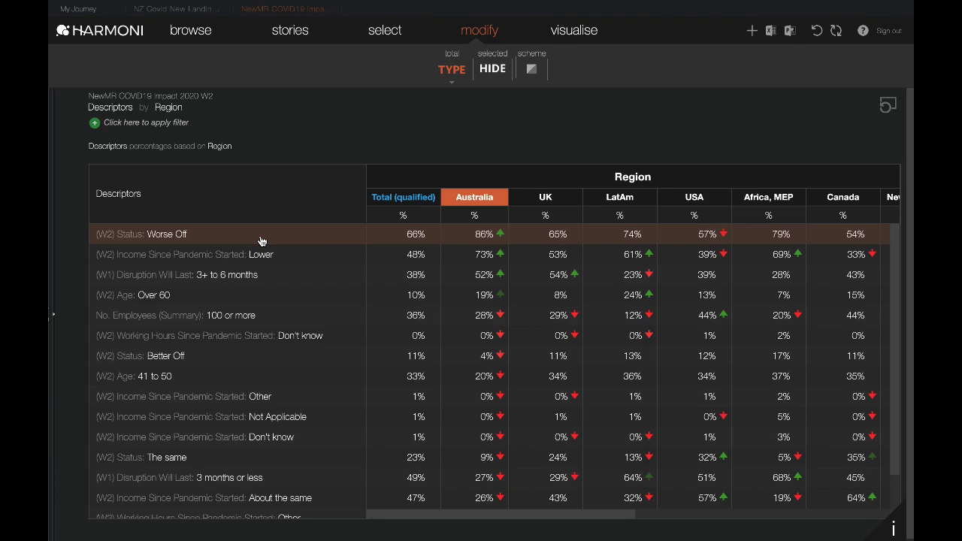
click(200, 234)
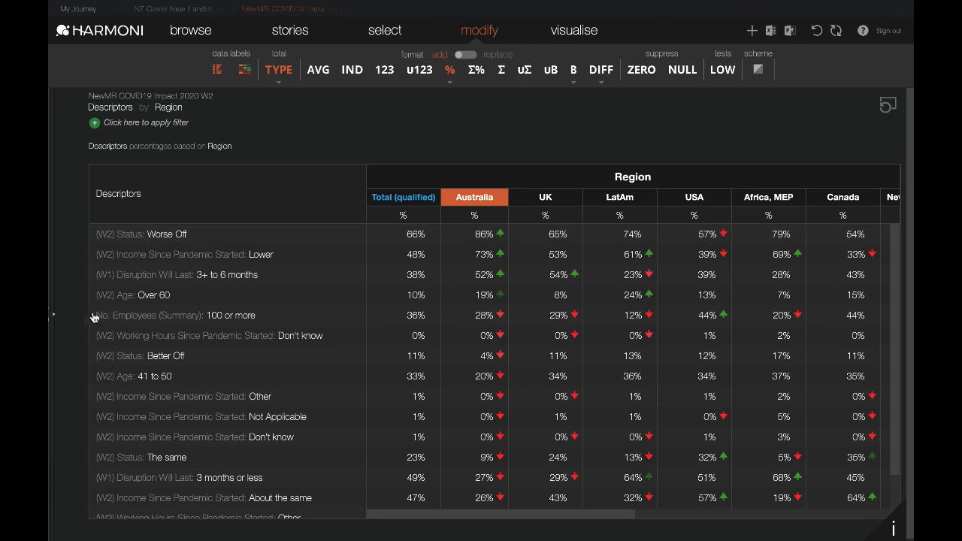
- Clear the descriptors-by-region table and collapse the Region items in the reopened project tree
click(55, 317)
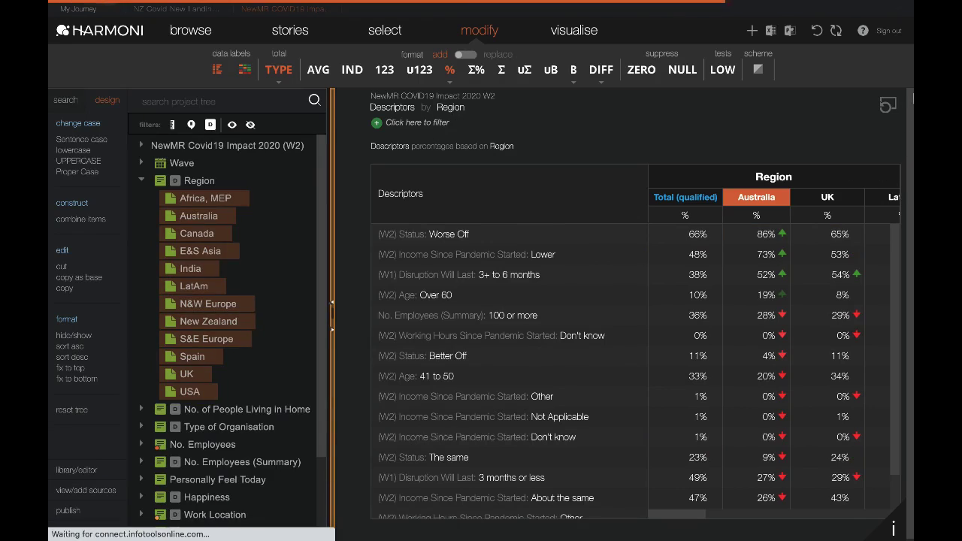
click(889, 105)
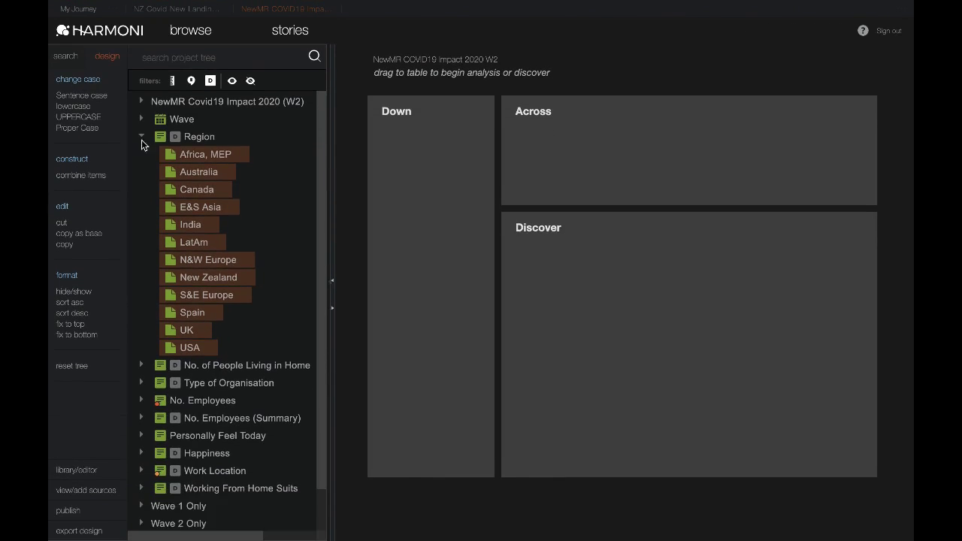
click(142, 138)
- Expand Wave 2 Only with its Working Hours and Income Since Pandemic Started questions, and widen the project tree to show full names
click(142, 312)
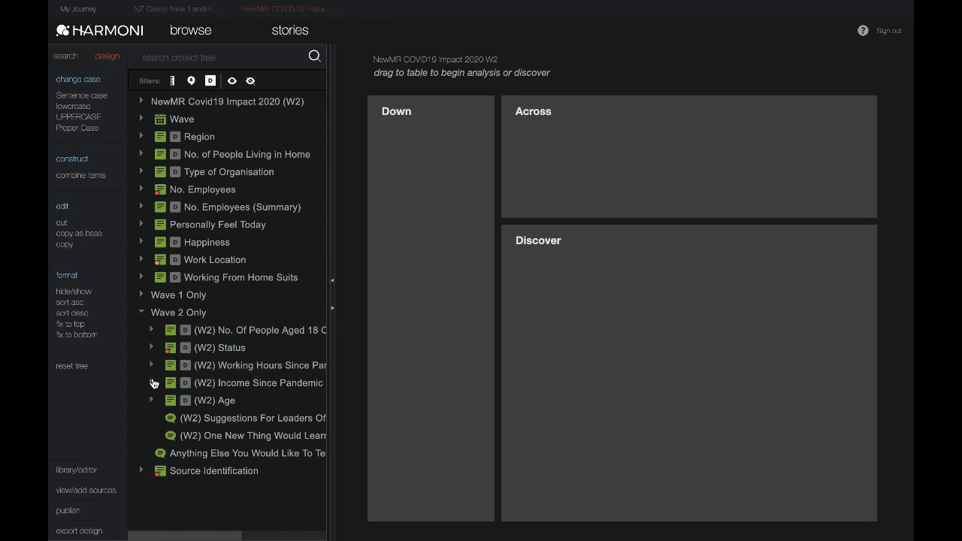
click(151, 383)
click(151, 366)
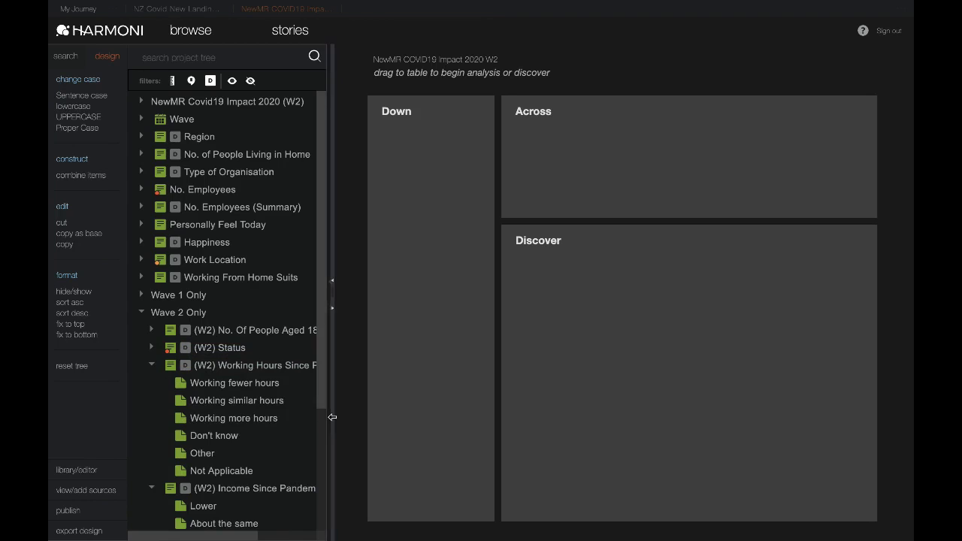
drag(333, 420, 428, 424)
scroll(230, 412, down, 3)
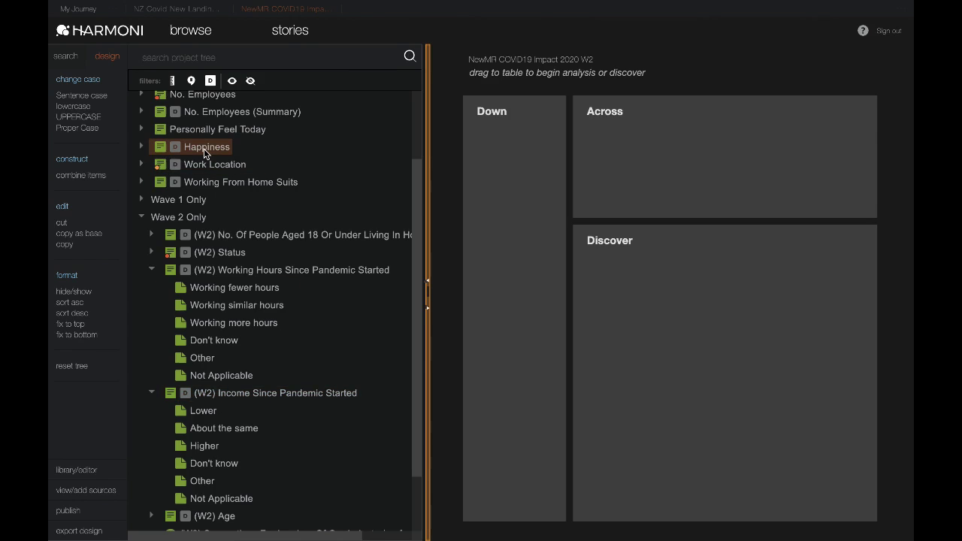
- Run Discover on Happiness to build a descriptors-by-happiness table, and collapse the project tree
drag(205, 153, 687, 358)
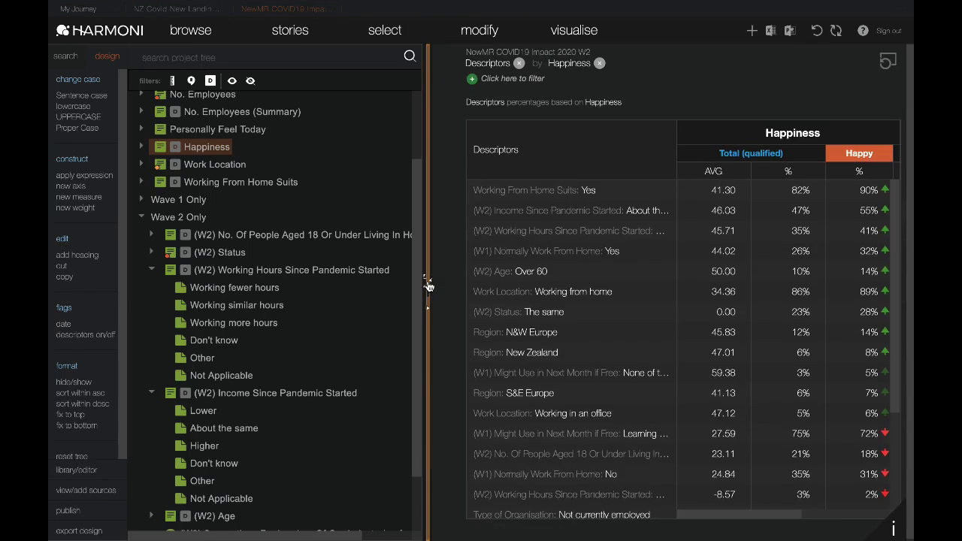
click(428, 282)
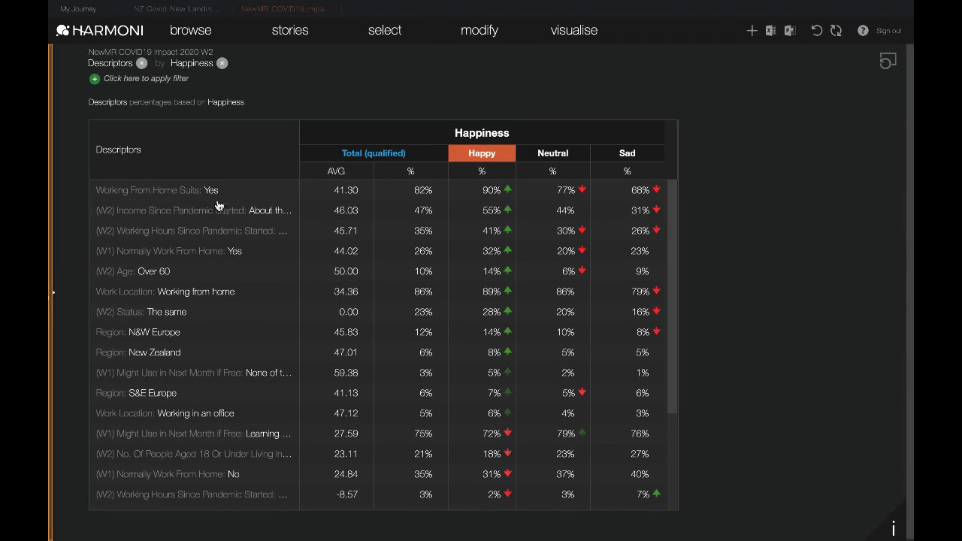
- Widen the Descriptors column and highlight the Working From Home Suits Yes, Income About the same and Working similar hours rows to examine happy respondents
click(171, 194)
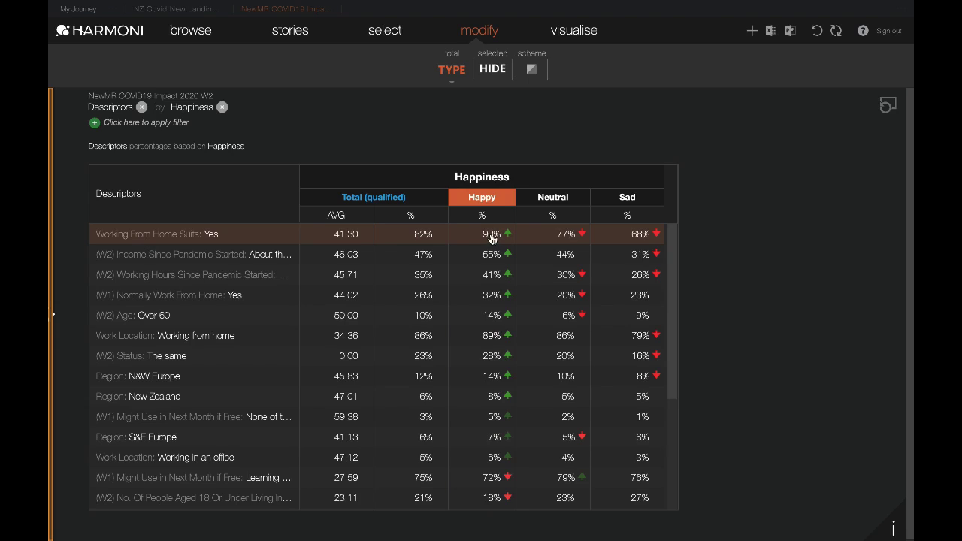
double_click(296, 207)
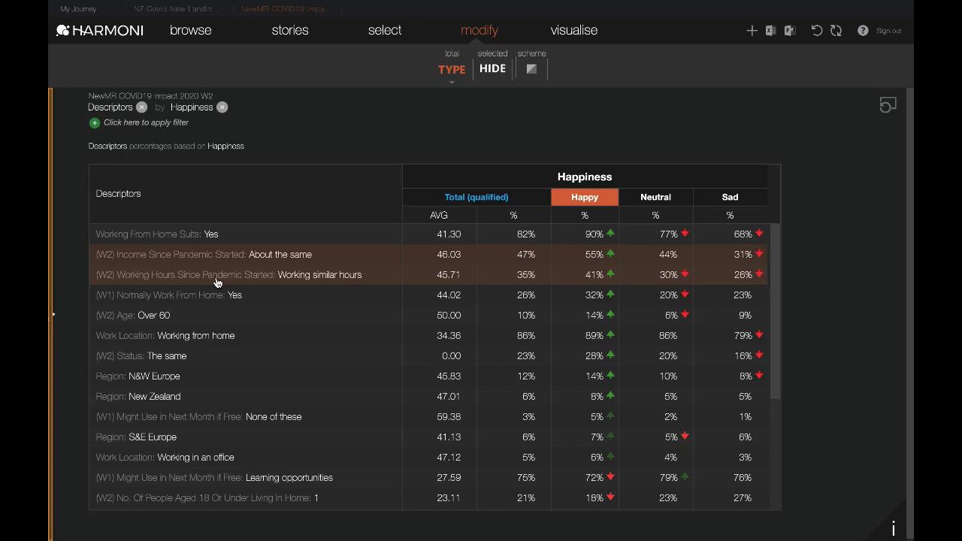
click(716, 260)
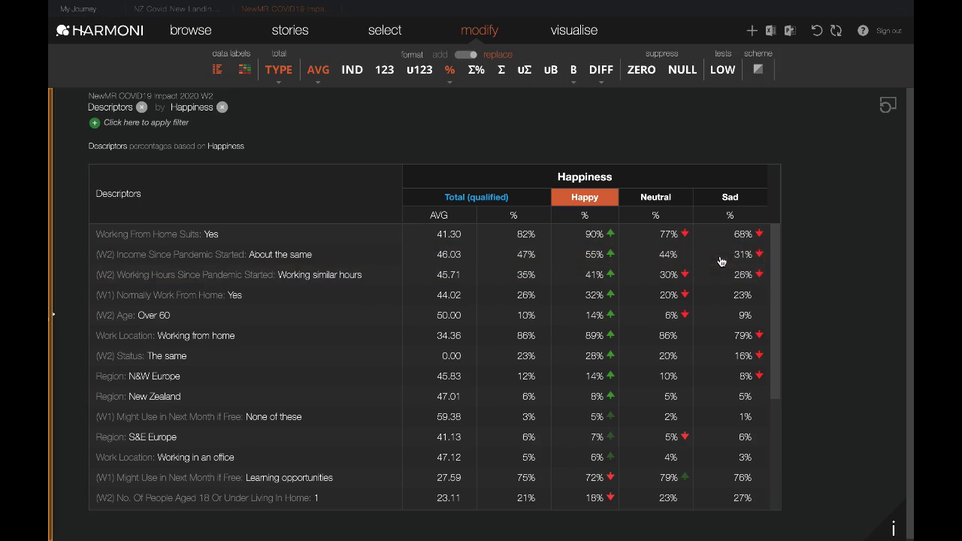
- Make Sad the target of the significance tests in the happiness table
click(730, 197)
click(666, 122)
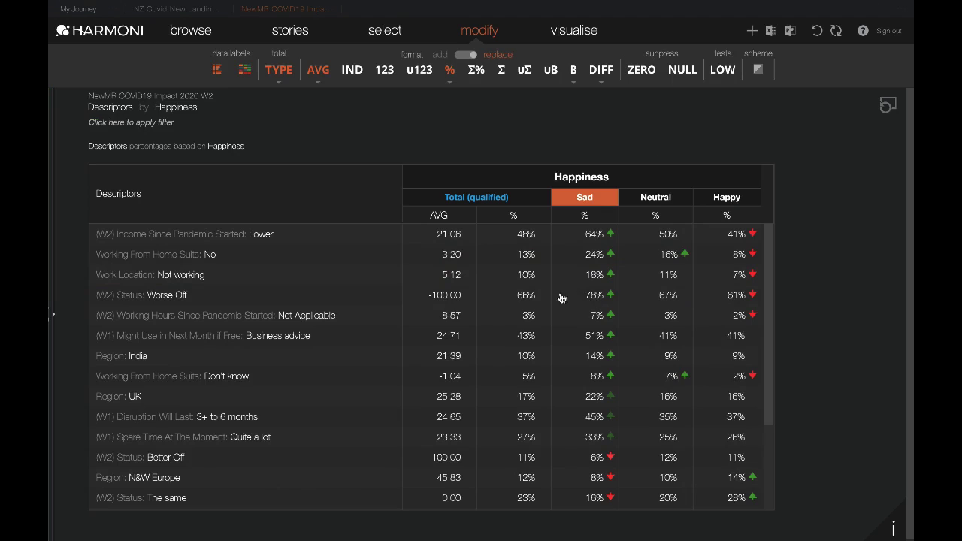
- Highlight the Income Lower, Working From Home Suits No, Not working and Status Worse Off rows to examine the profile of sad respondents
click(150, 239)
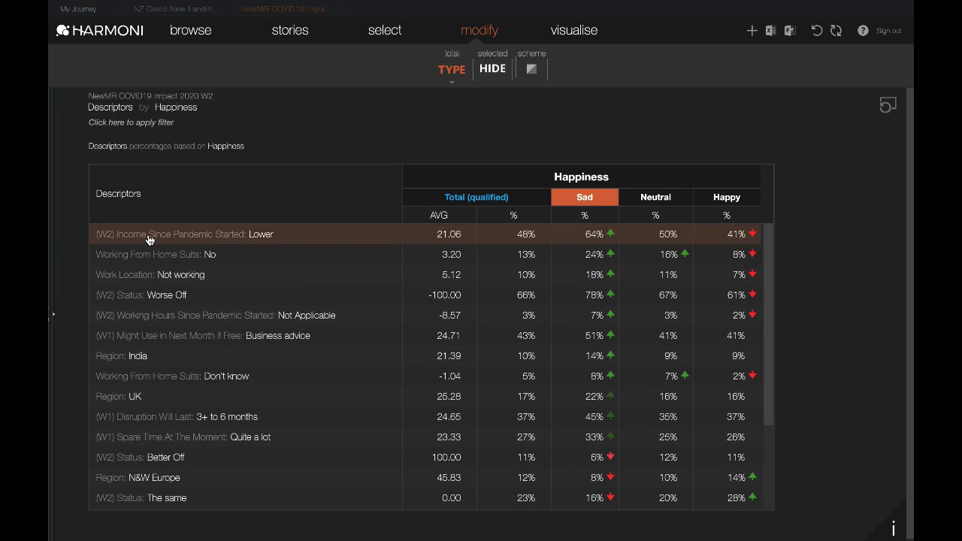
click(154, 259)
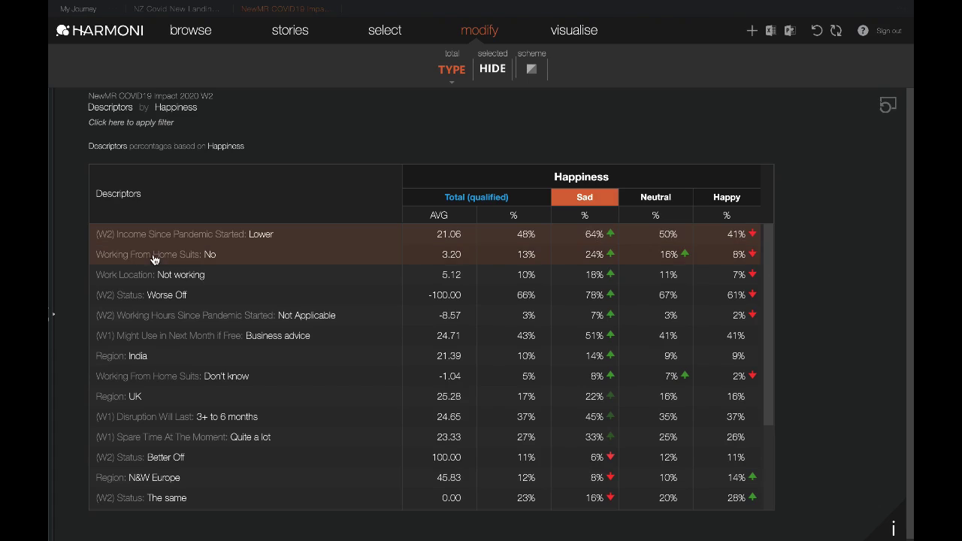
click(187, 279)
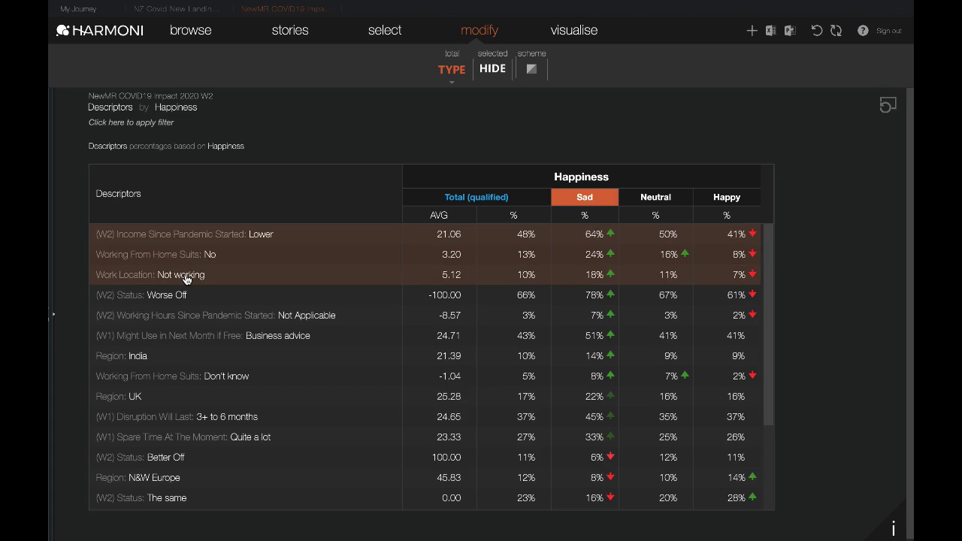
click(169, 296)
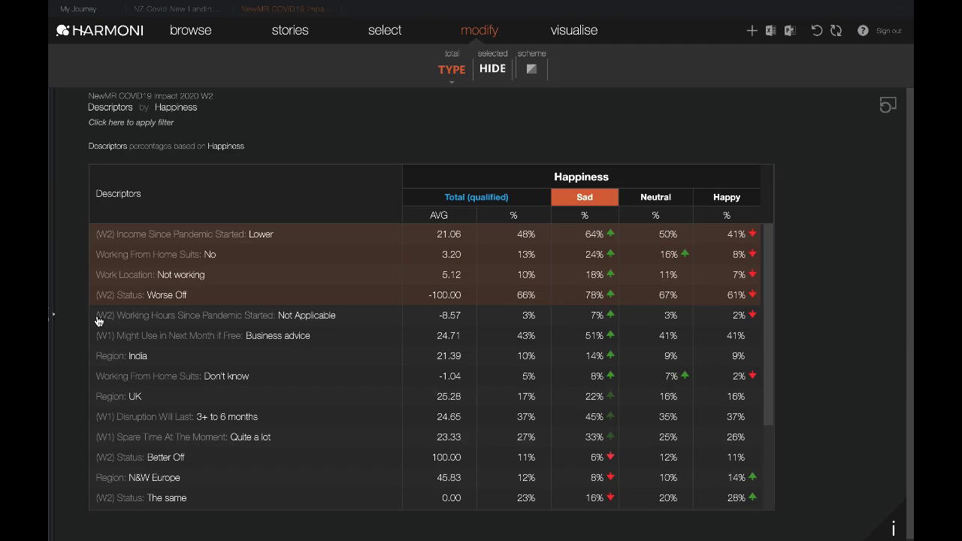
- Reopen the project tree and clear the descriptors-by-happiness table for a new analysis
click(53, 315)
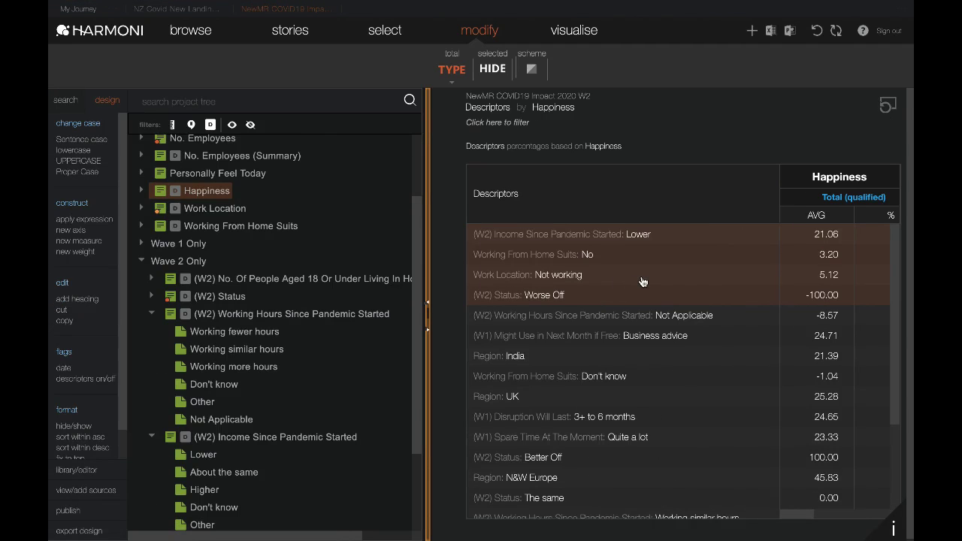
click(888, 106)
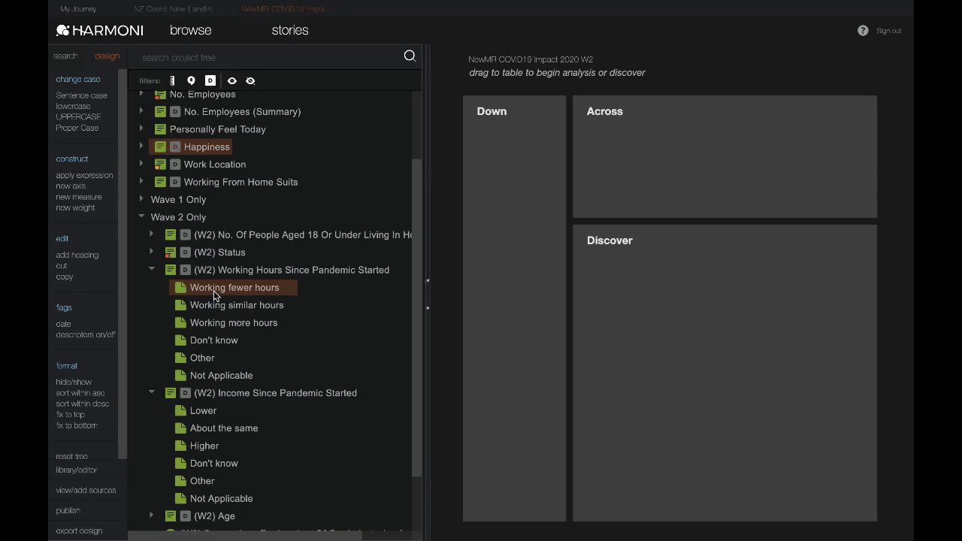
- Build a table of Working fewer, similar and more hours since the pandemic started, crossed by Region, and collapse the project tree
shift+click(212, 310)
shift+click(220, 321)
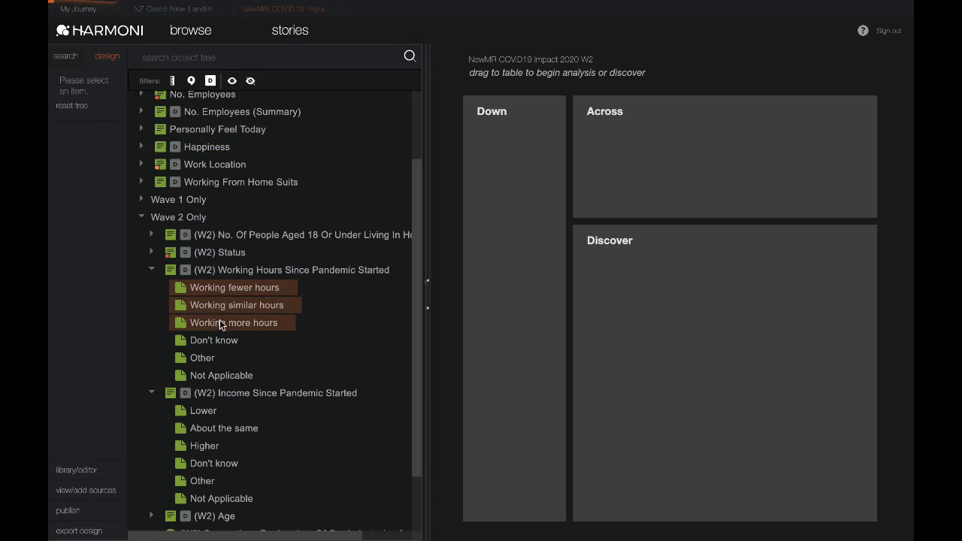
drag(209, 305, 483, 380)
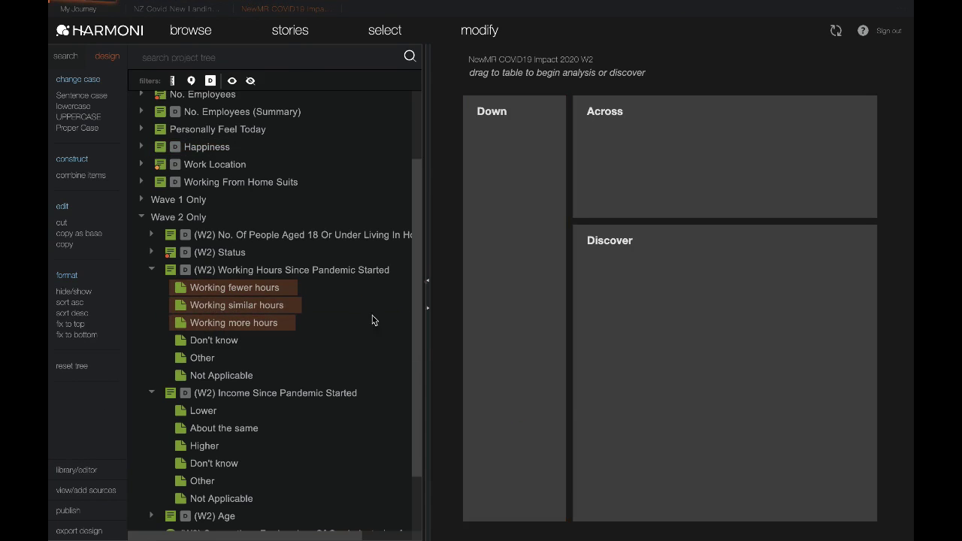
drag(417, 197, 416, 115)
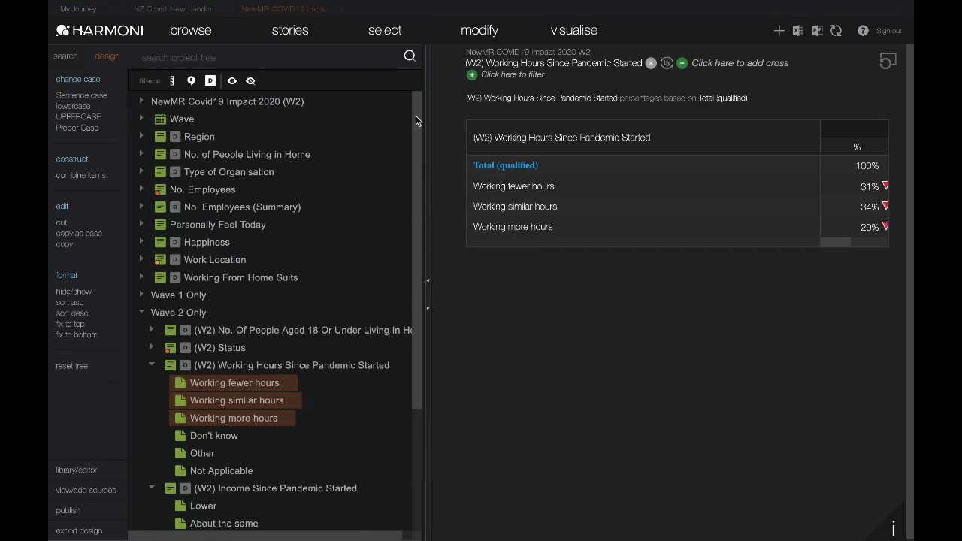
click(211, 139)
drag(212, 139, 658, 199)
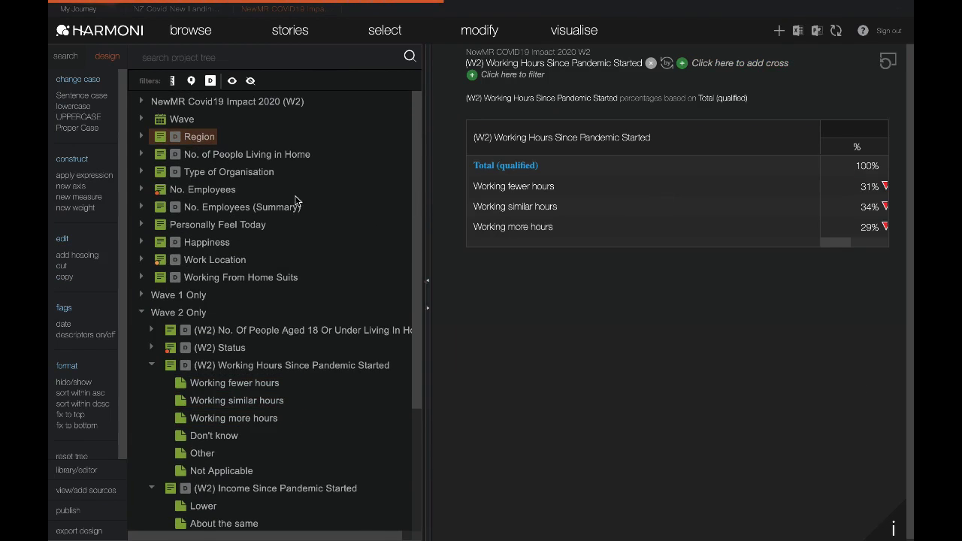
click(427, 281)
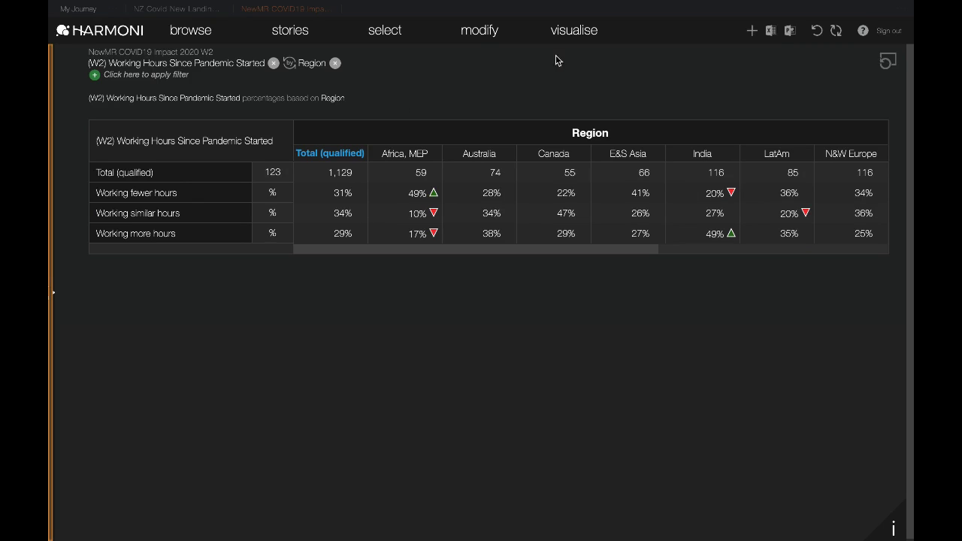
- Show the working hours table as a stacked column chart and set its total option to Total (analysis)
click(574, 33)
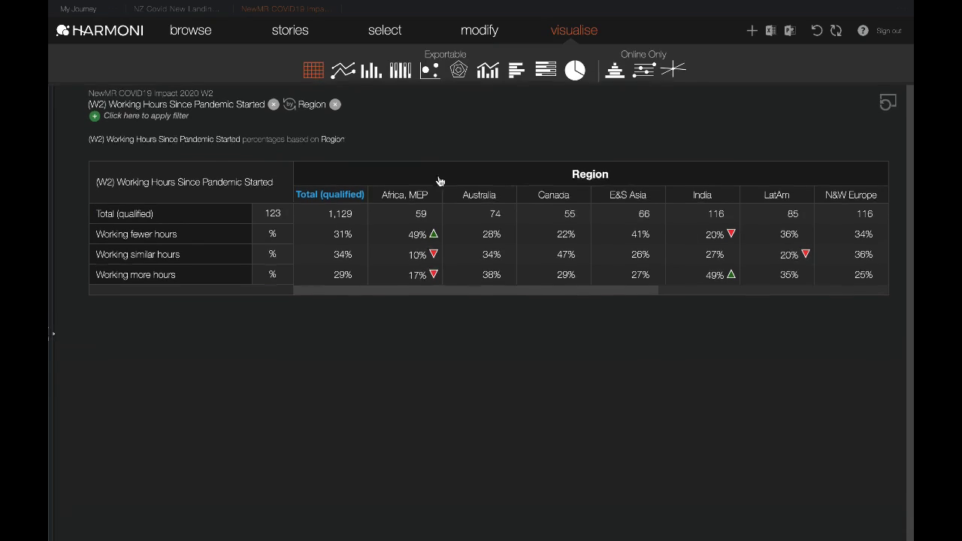
click(400, 71)
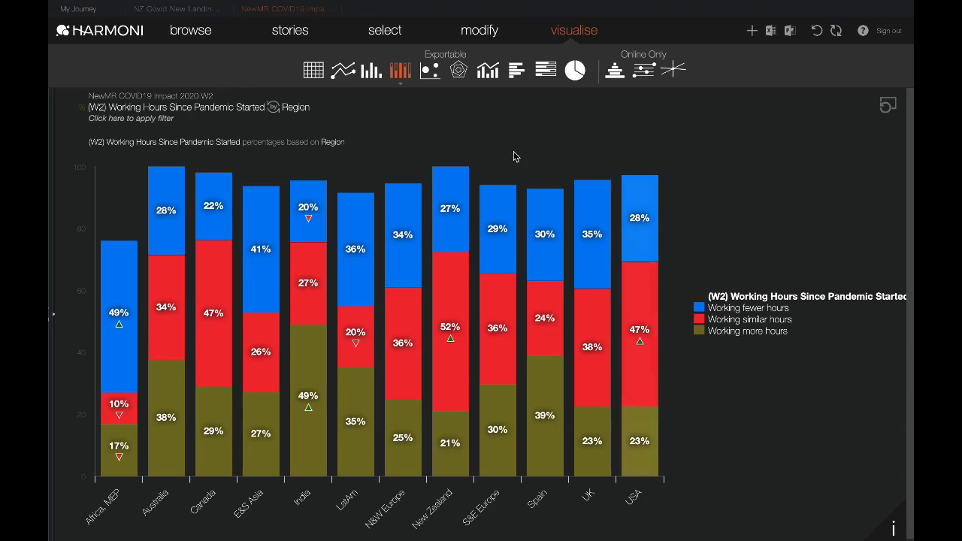
click(467, 33)
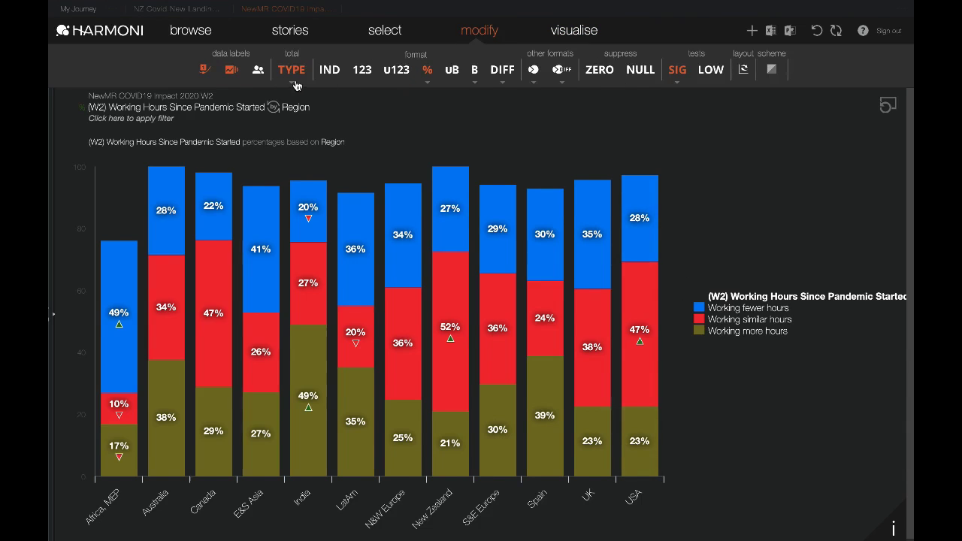
click(293, 84)
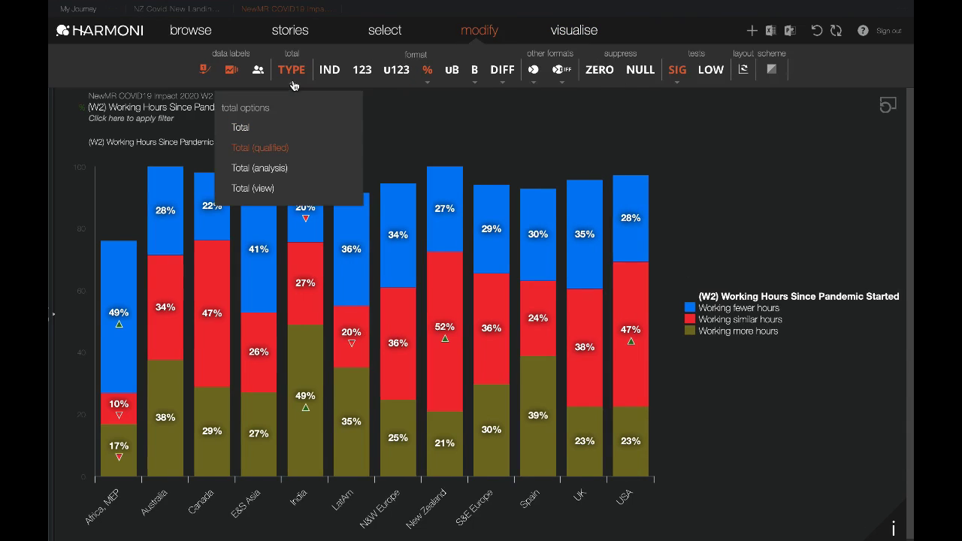
click(267, 171)
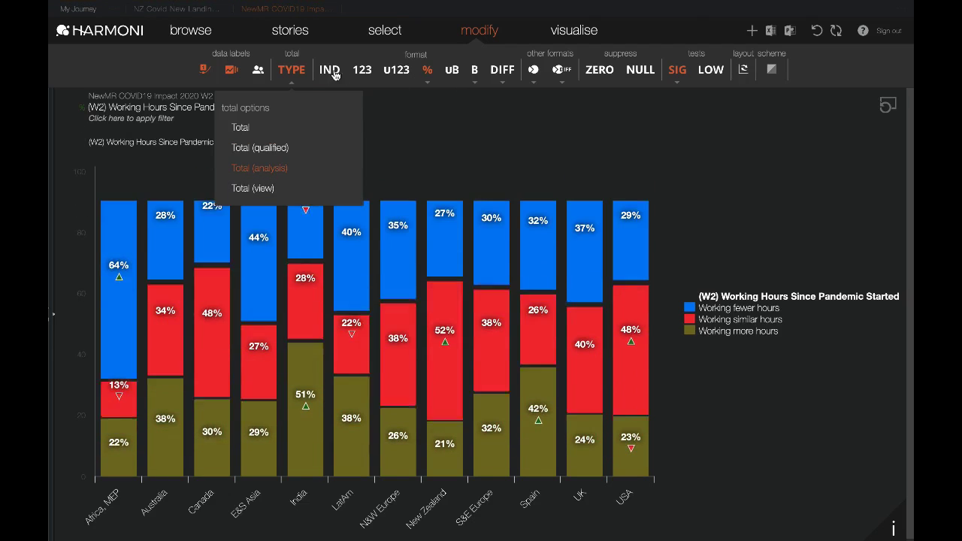
- Sort the regions in the chart by Working fewer hours and clear the series selection
click(748, 315)
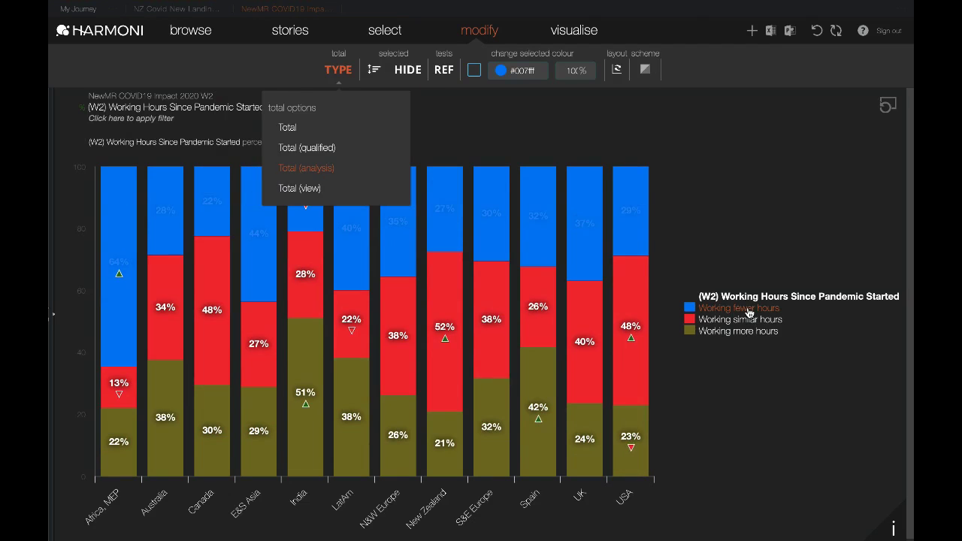
click(375, 69)
click(338, 83)
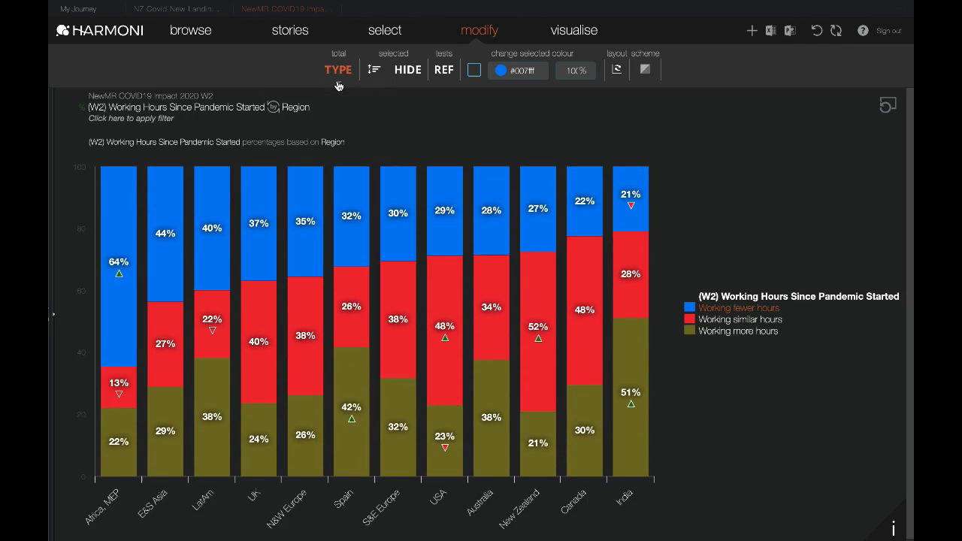
click(743, 314)
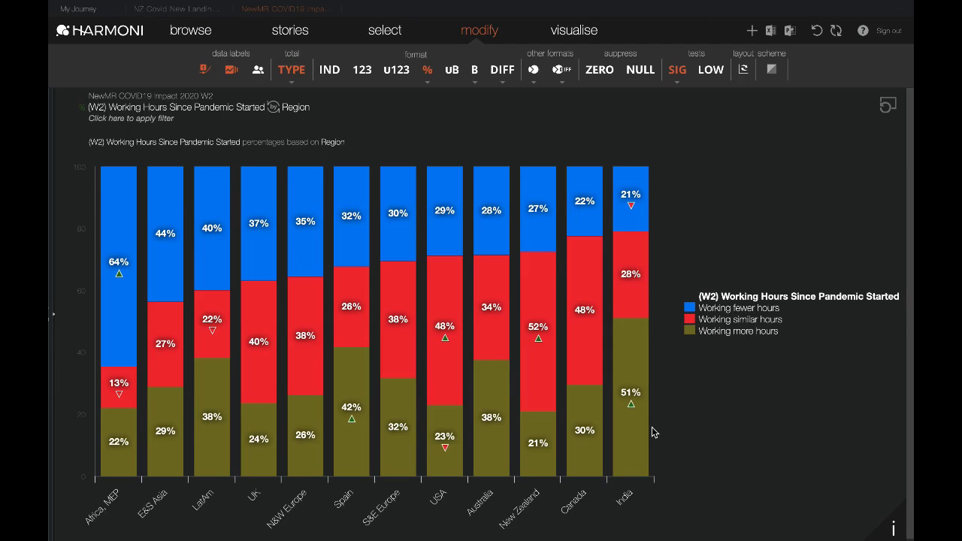
- Replace working hours in the Region chart with the Lower, About the same and Higher items of Income Since Pandemic Started
click(53, 313)
scroll(234, 411, down, 5)
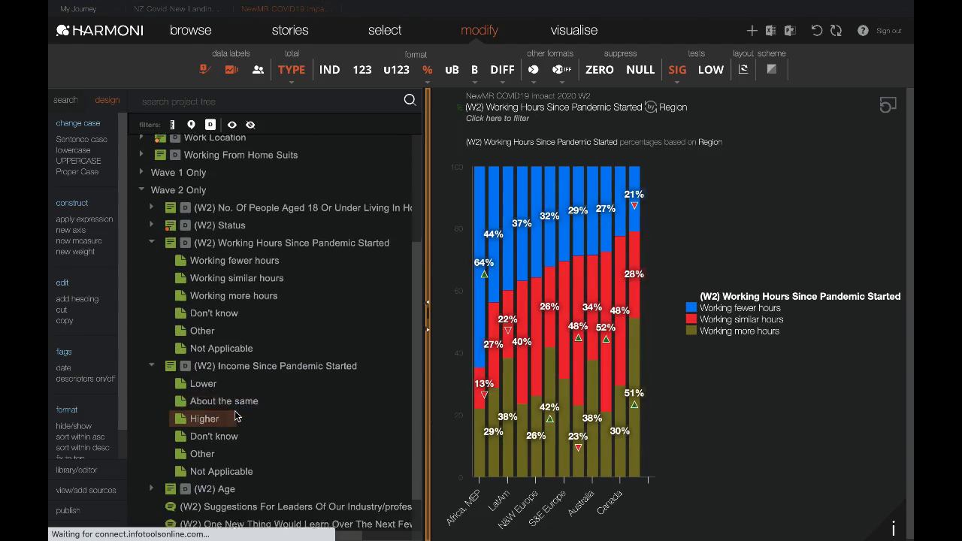
click(199, 347)
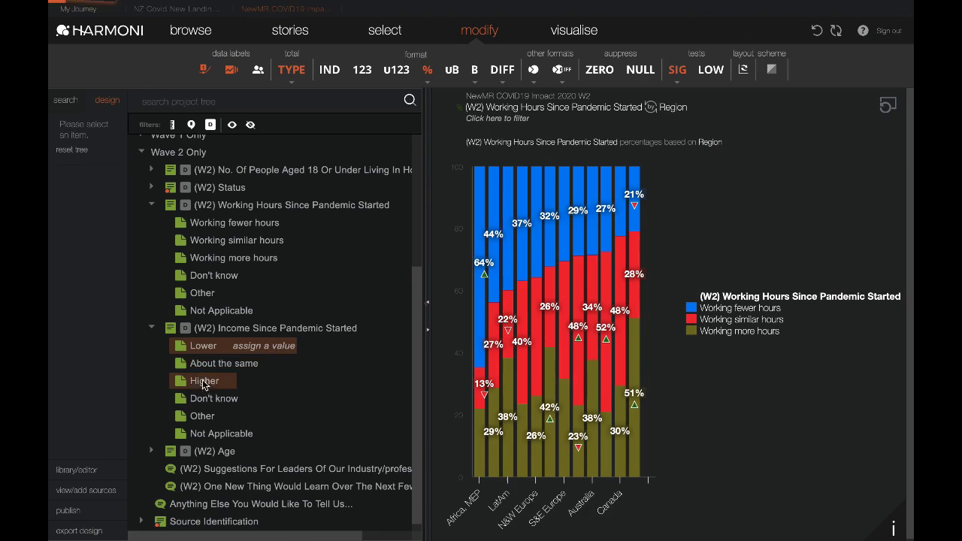
shift+click(202, 385)
drag(212, 365, 506, 434)
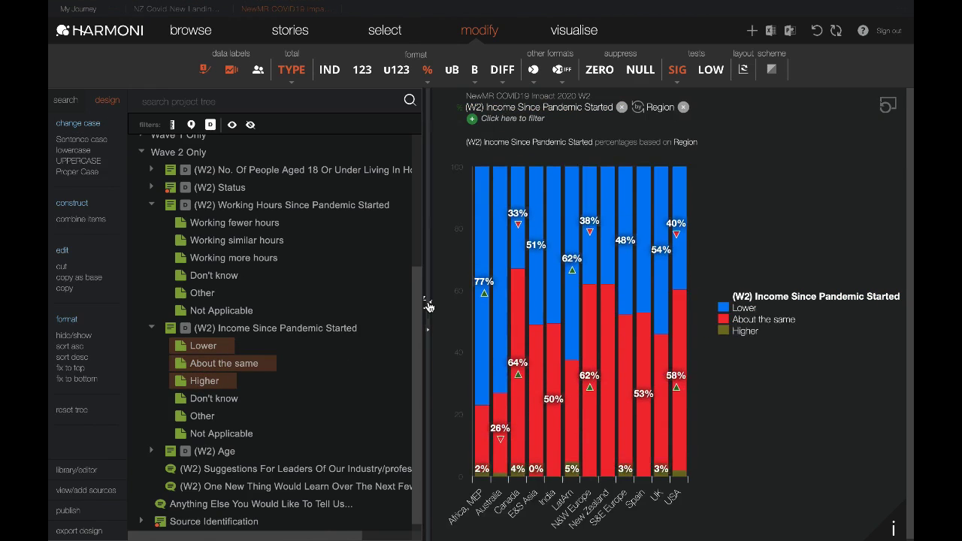
click(426, 301)
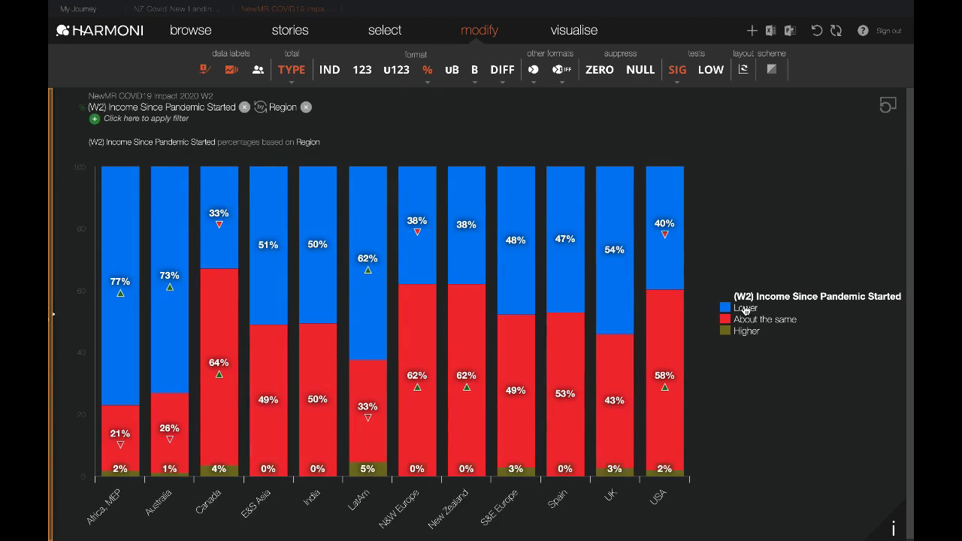
- Sort the regions in the income chart by the Lower series and clear the series selection
click(744, 310)
click(374, 69)
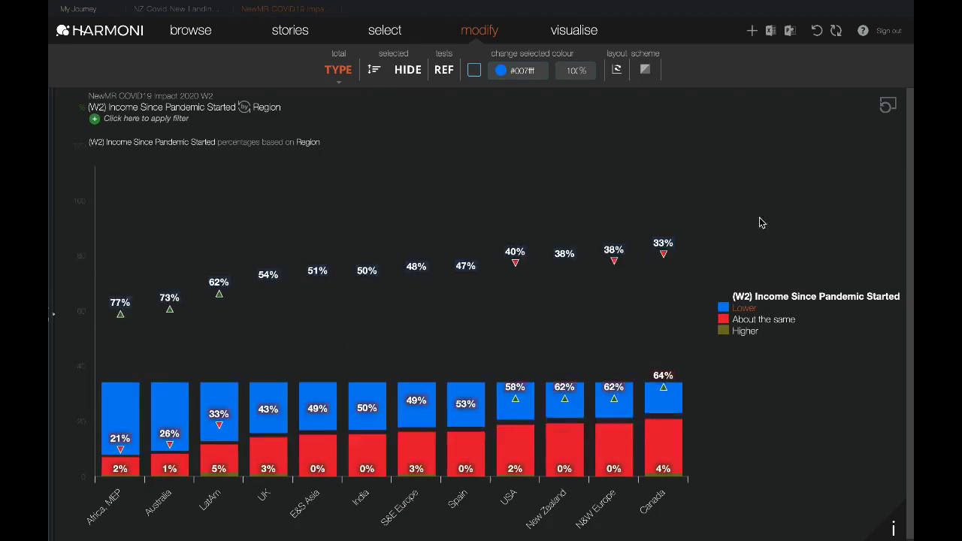
click(746, 308)
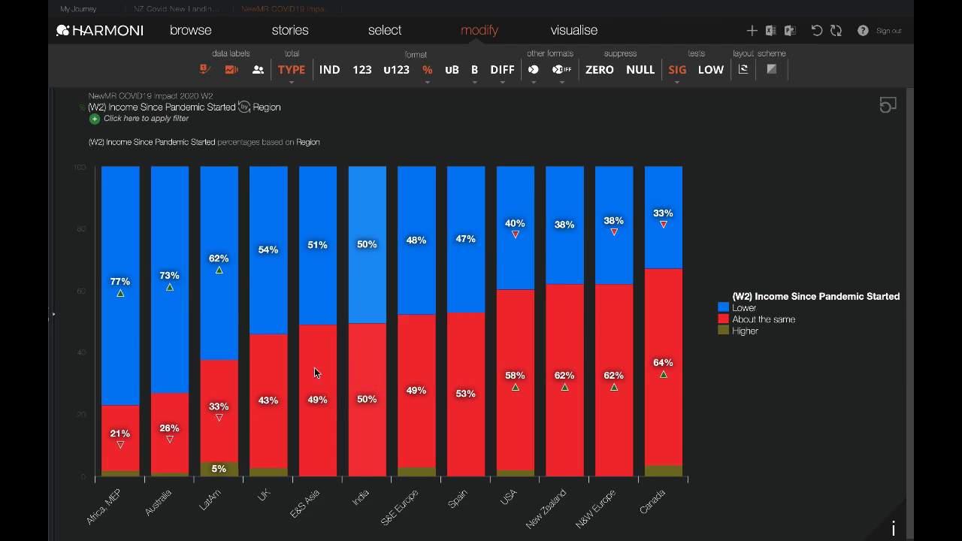
- Review the Better Off and Worse Off values under (W2) Status and chart Status by Region in place of income
click(54, 315)
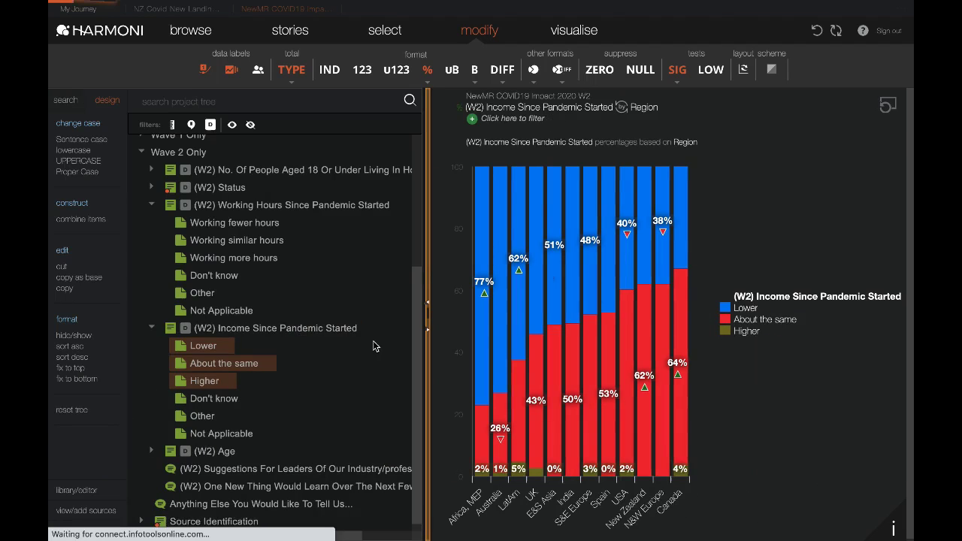
scroll(261, 330, up, 3)
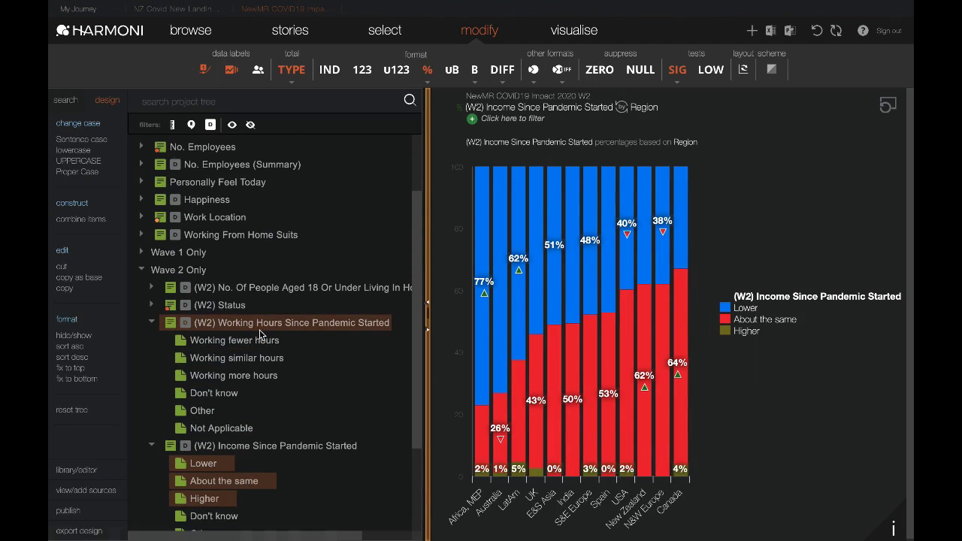
click(151, 305)
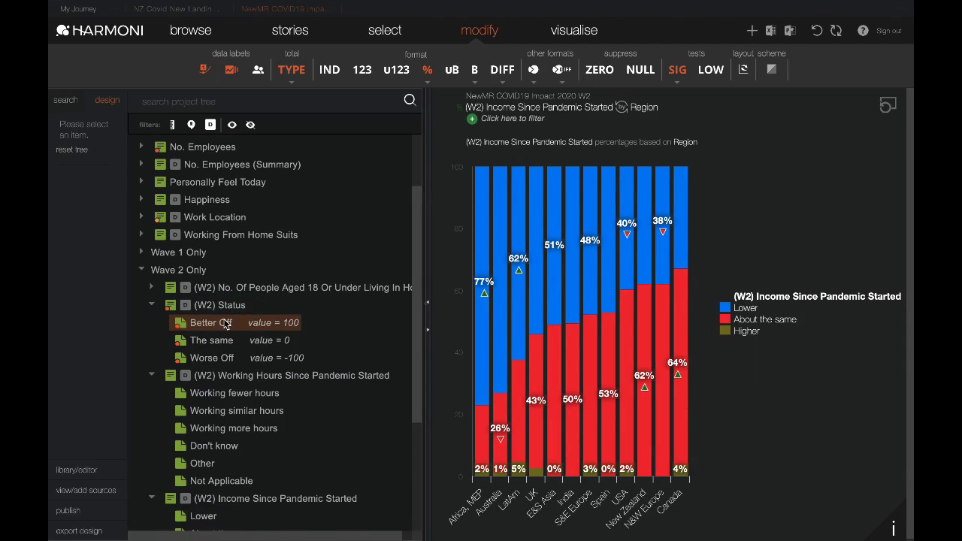
click(225, 323)
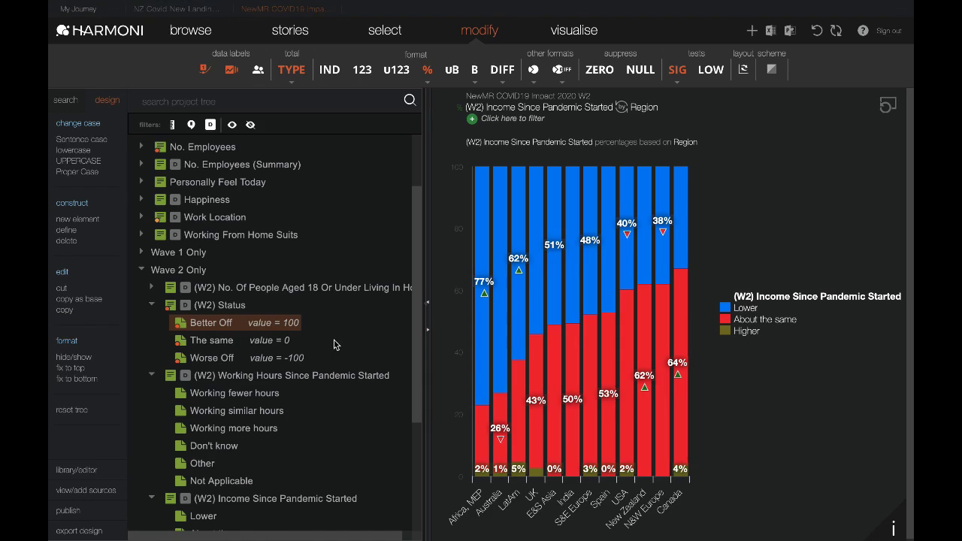
click(213, 360)
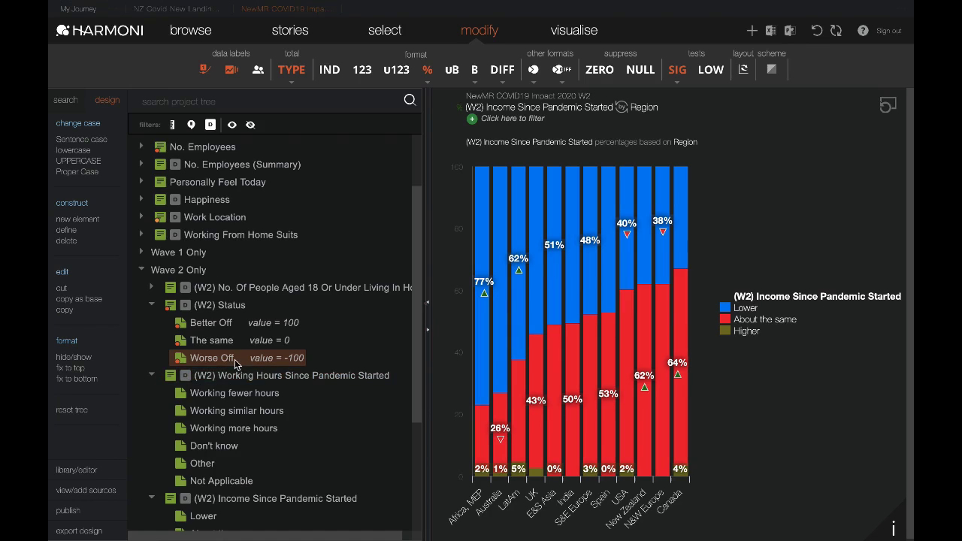
scroll(234, 402, down, 2)
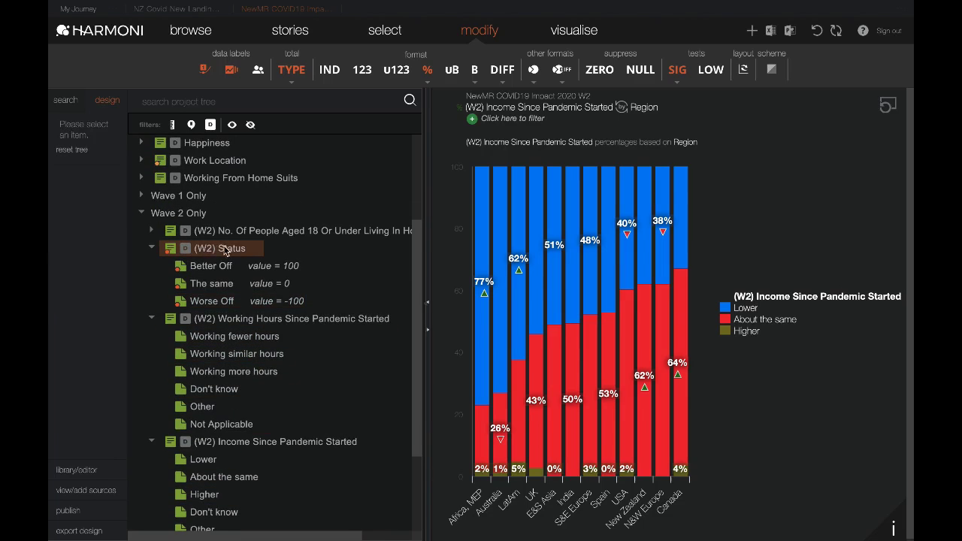
drag(217, 249, 496, 385)
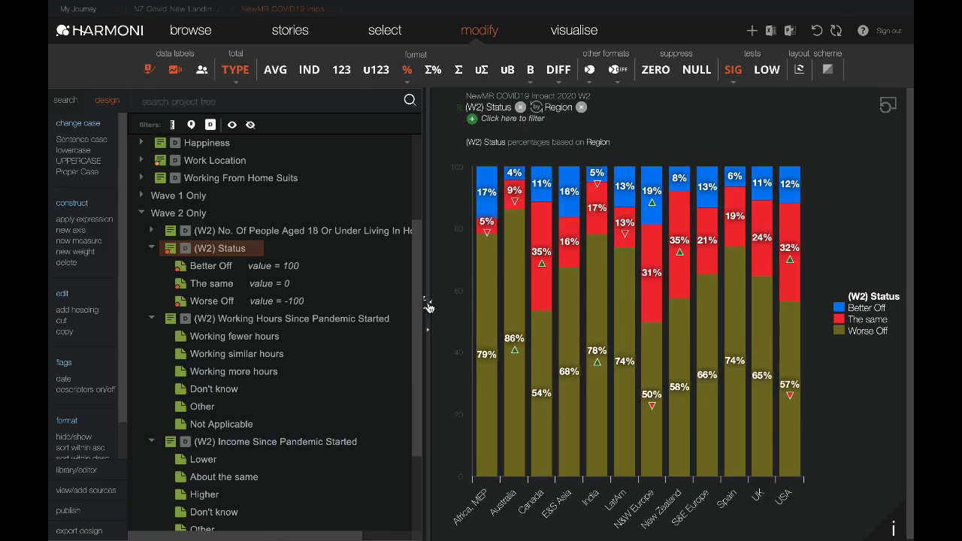
click(426, 301)
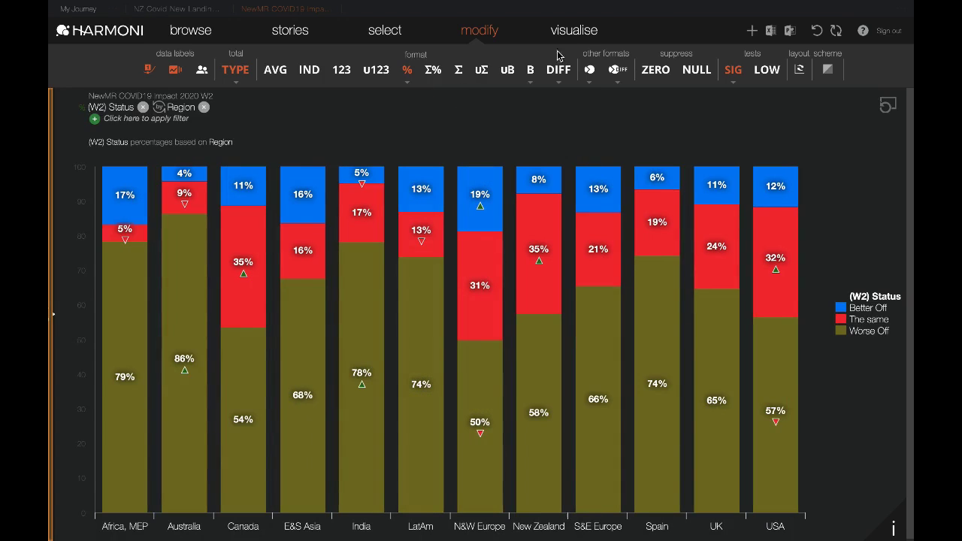
- Show the Status by Region chart as a table and select its Total (analysis) row
click(579, 32)
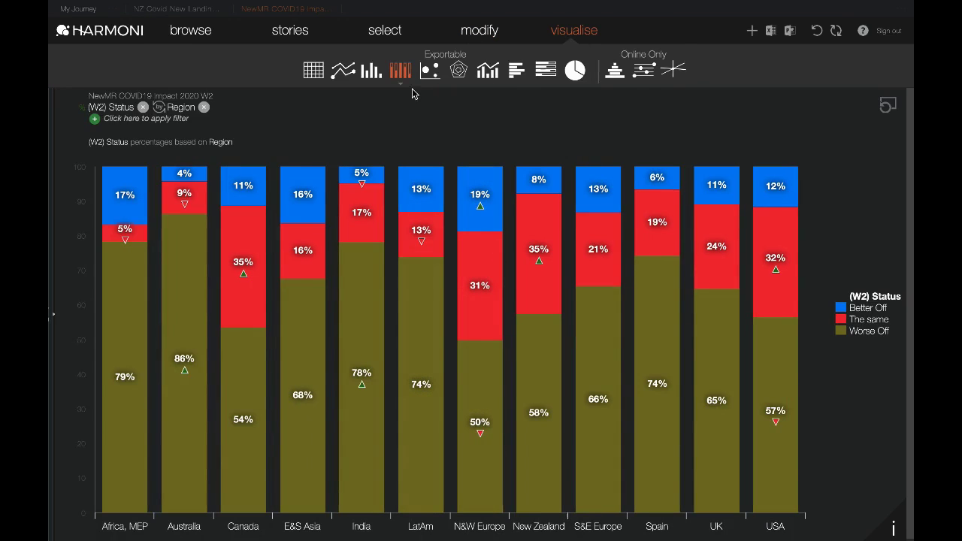
click(313, 69)
click(242, 226)
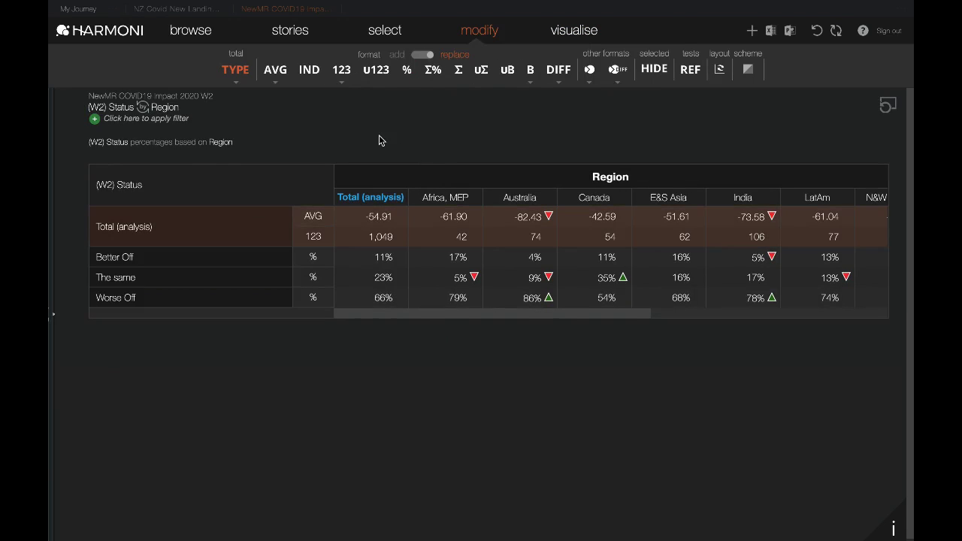
- Set the averages in the Total (analysis) row to 0 decimals
click(275, 85)
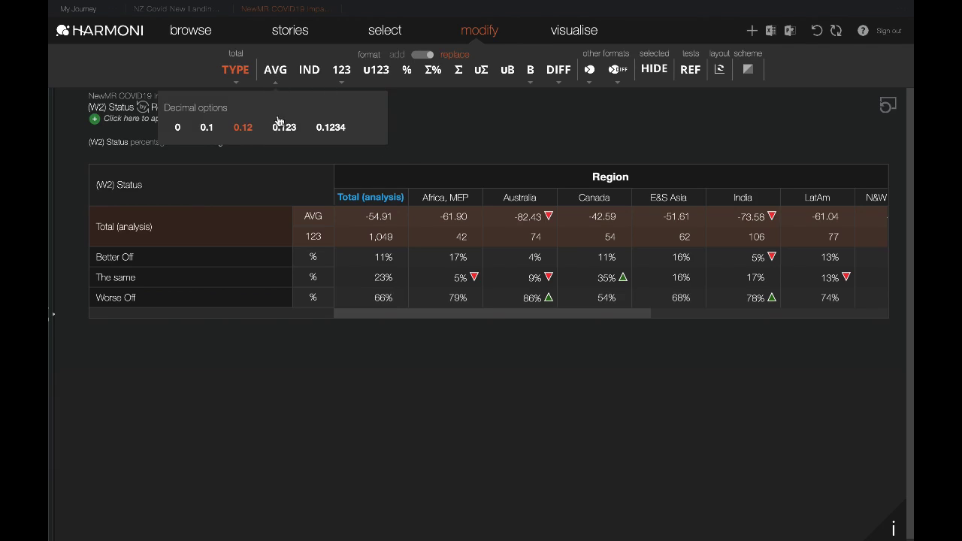
click(180, 129)
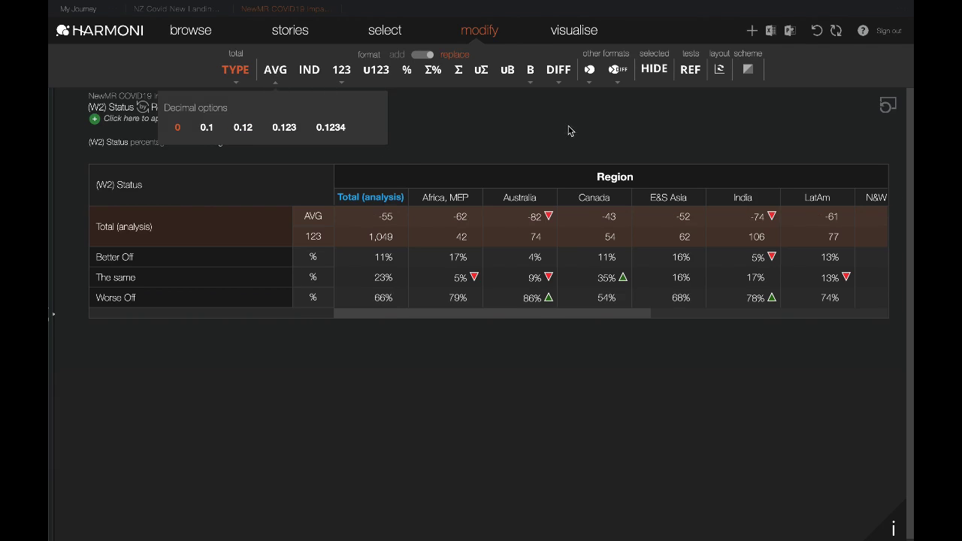
- Replace the formats of the Total (analysis) row with the average only
click(236, 84)
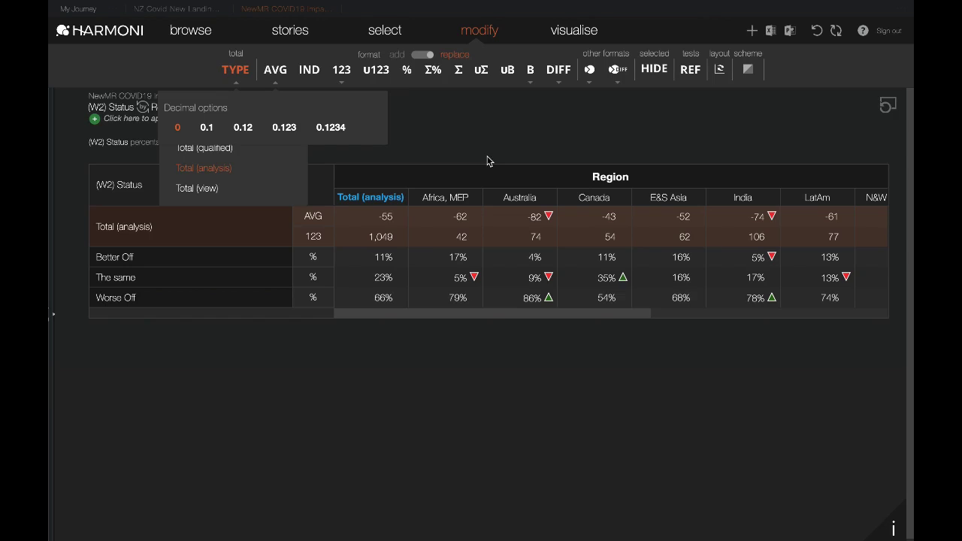
click(284, 71)
click(219, 225)
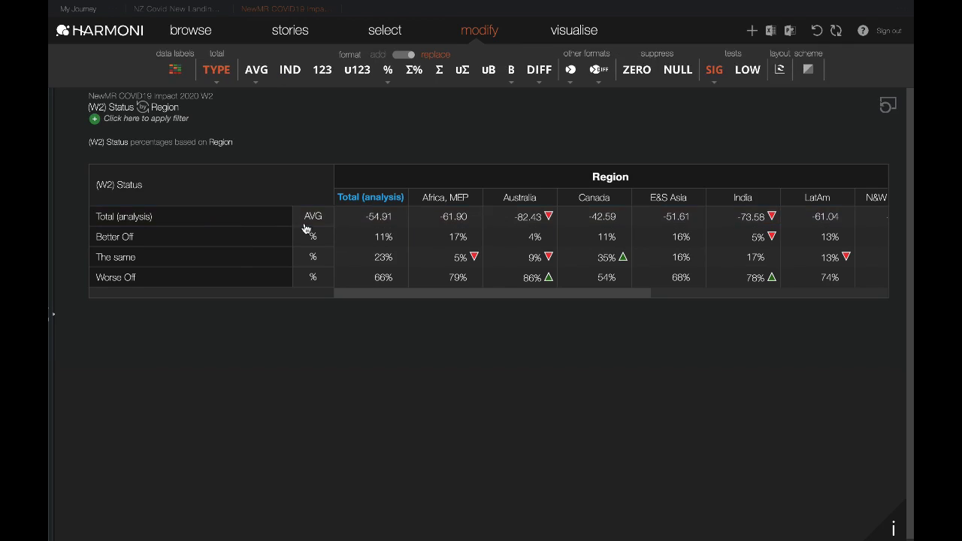
- Sort the regions by the Total (analysis) average and display the result as a stacked column chart
click(248, 218)
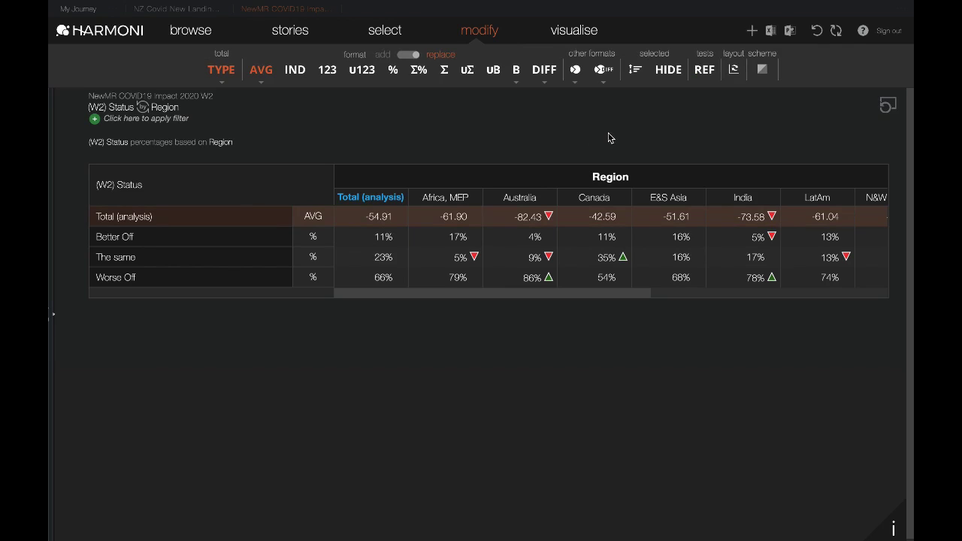
click(636, 70)
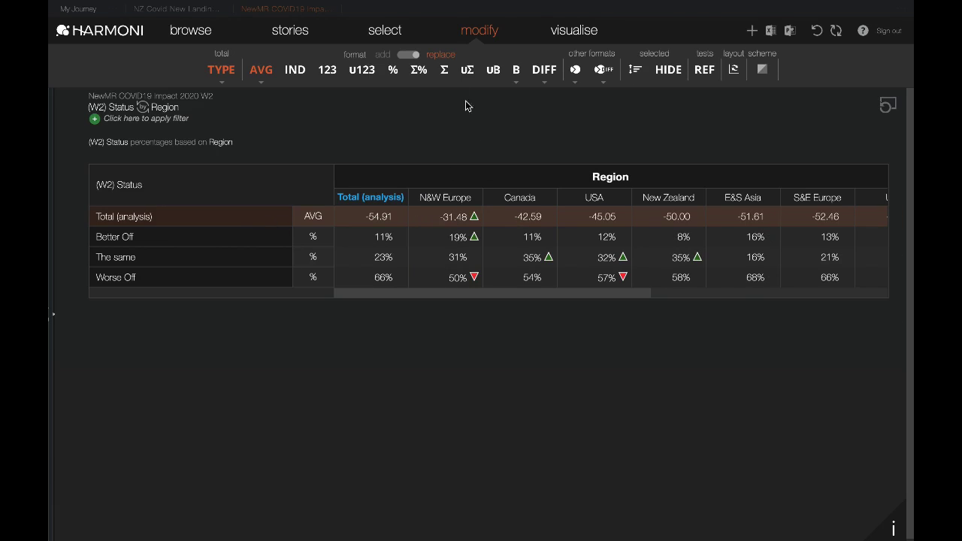
click(562, 33)
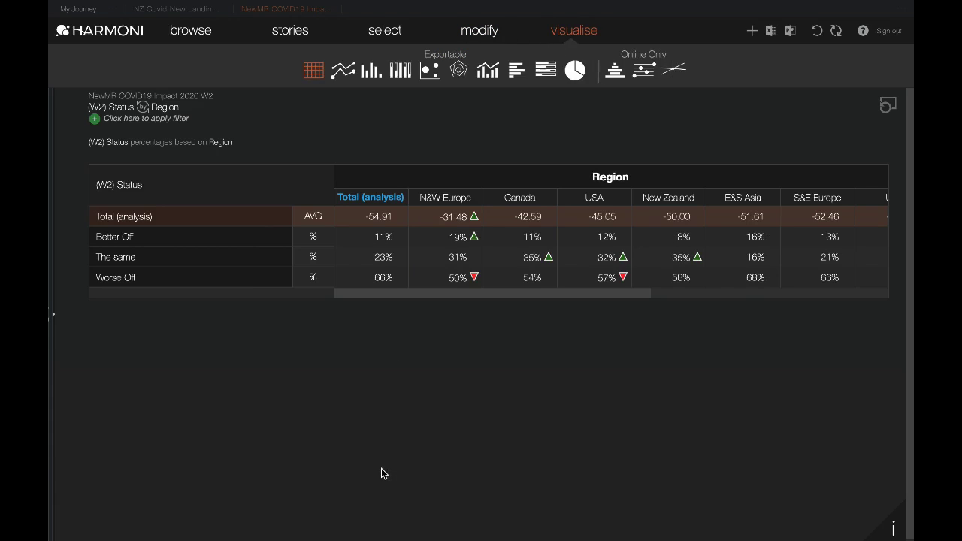
click(401, 72)
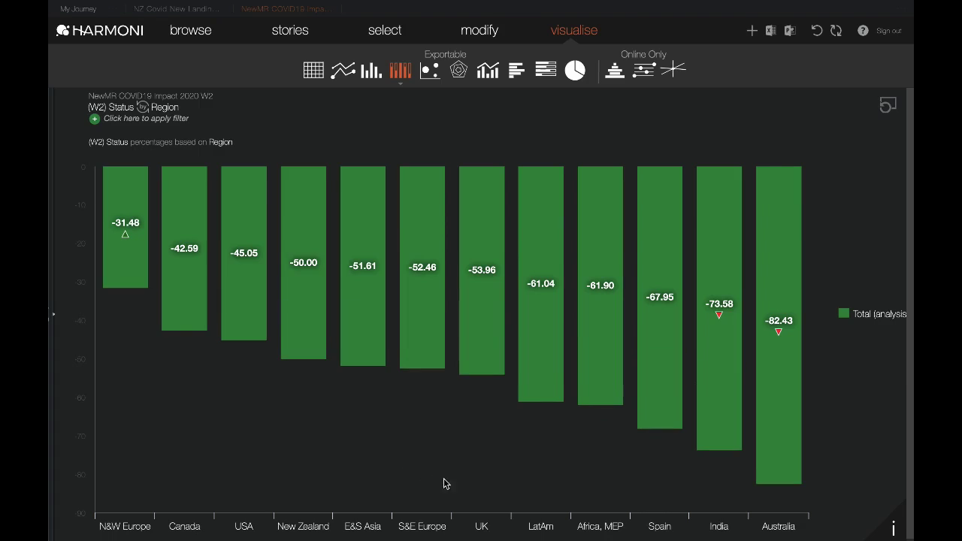